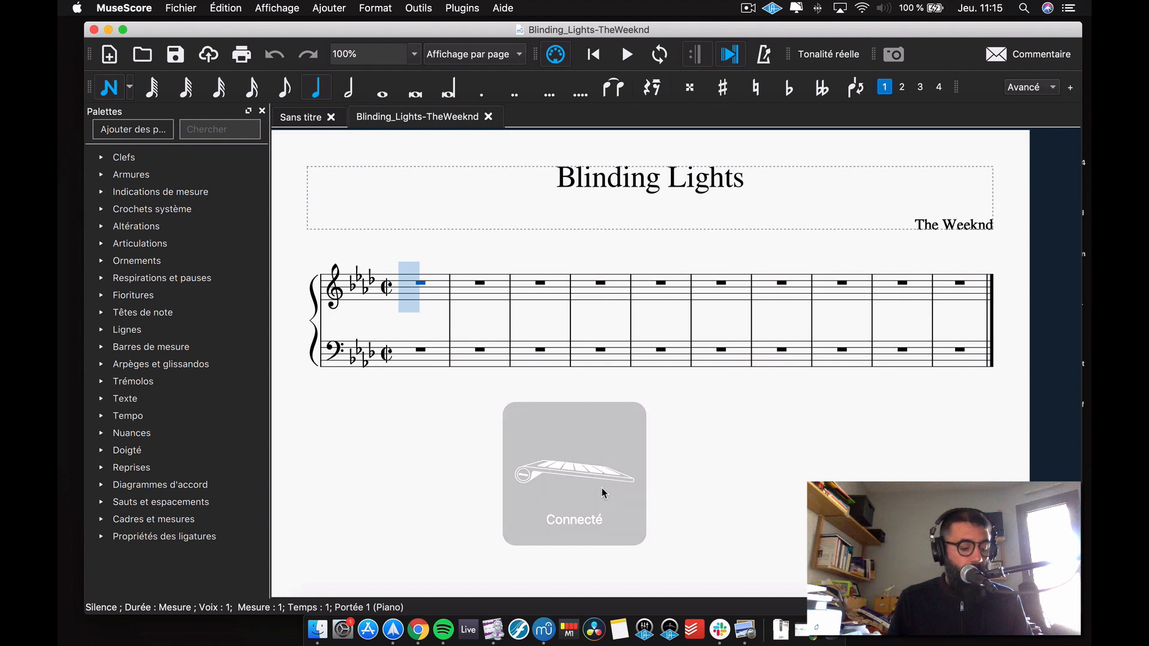
# Step: Fill measure 1 of the treble staff with a half note F5, a dotted quarter note F5 and an eighth note Eb5
pyautogui.press('6')
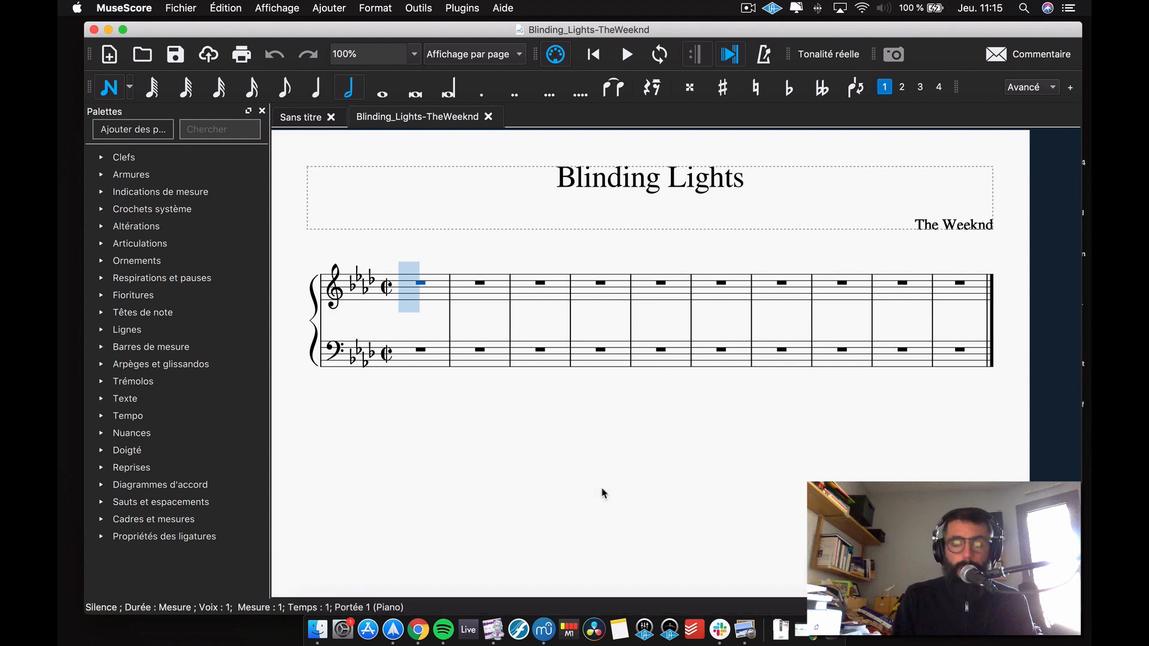
pyautogui.press('f')
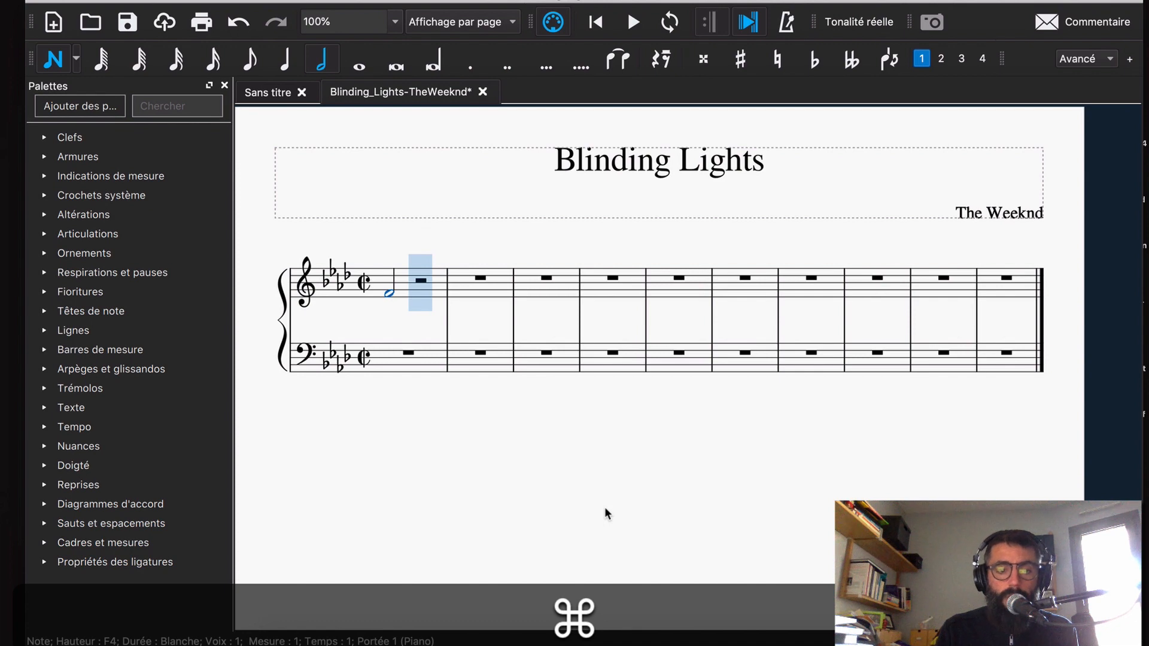
pyautogui.hotkey('ctrl', 'Up')
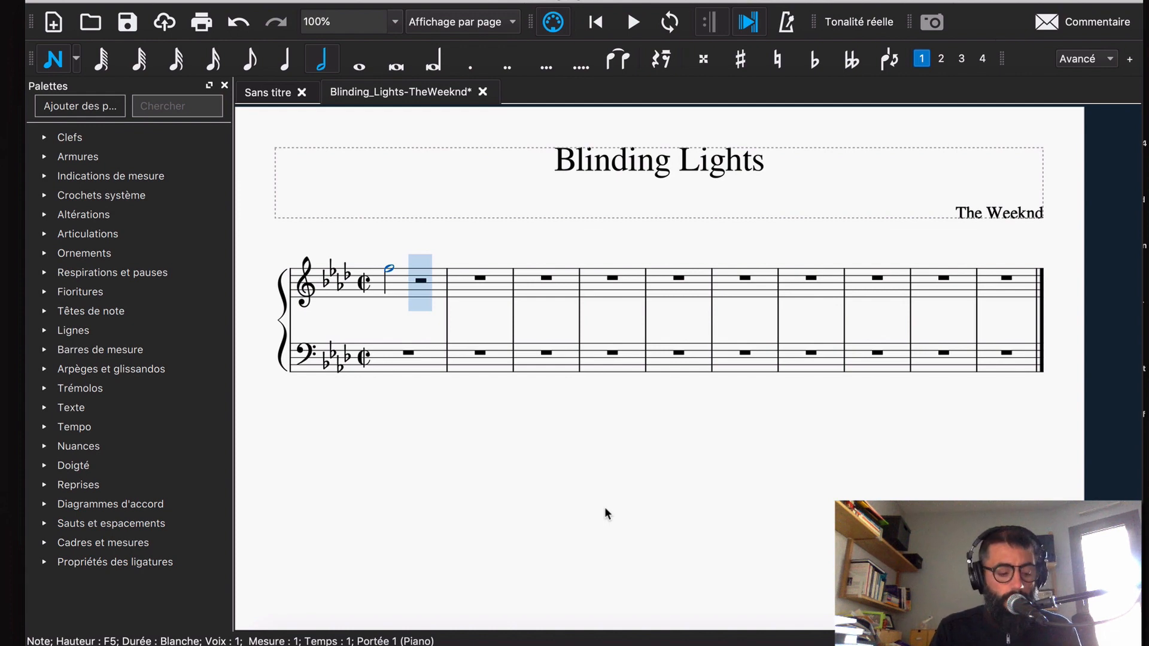
pyautogui.press('5')
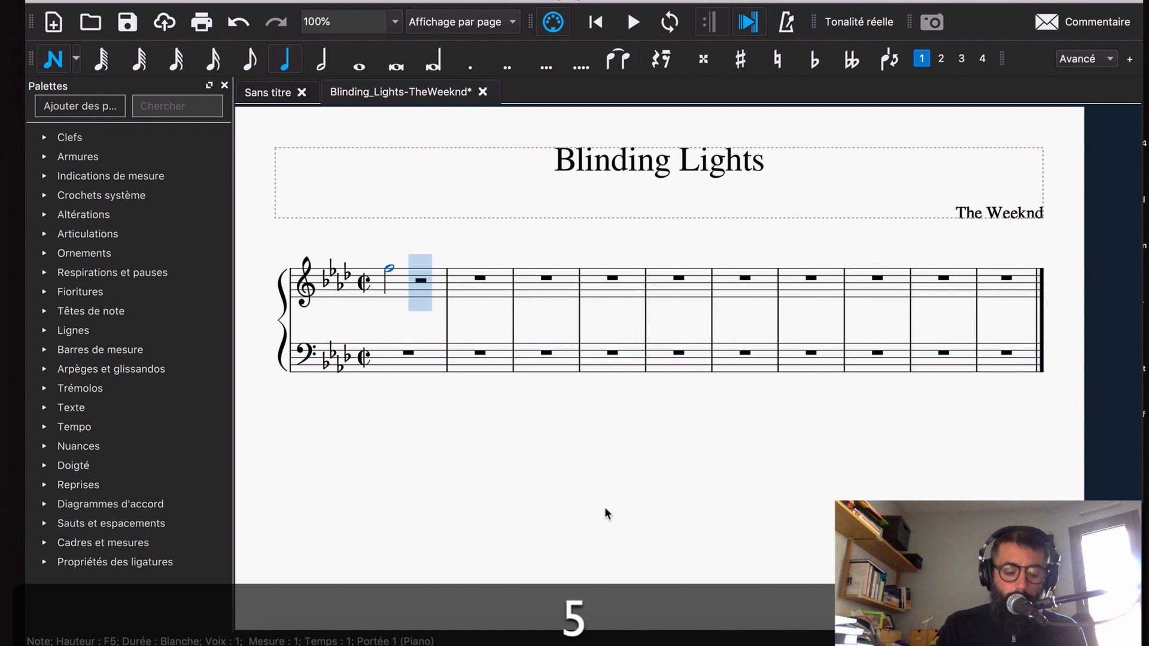
pyautogui.press('shift')
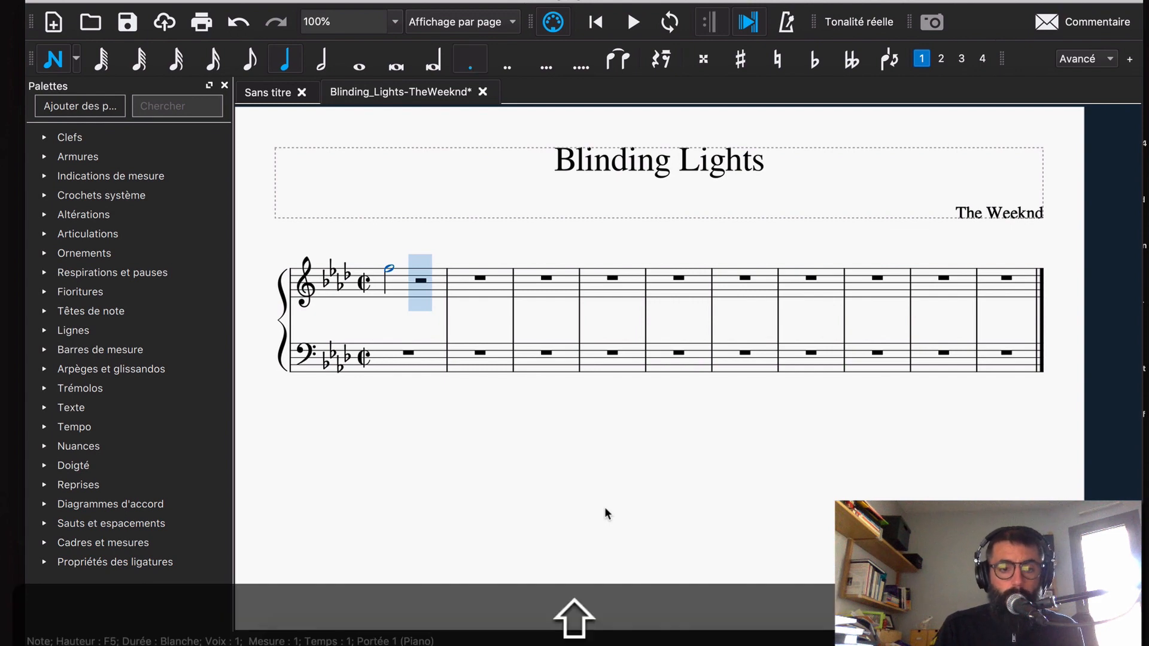
pyautogui.hotkey('shift', ';')
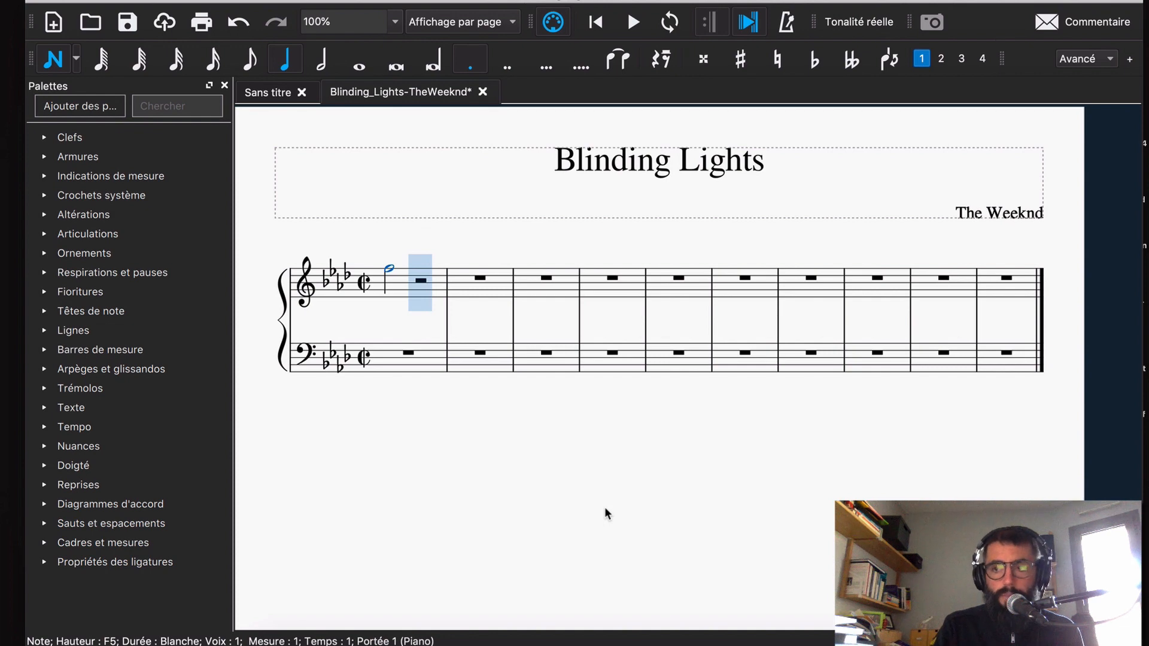
pyautogui.press('f')
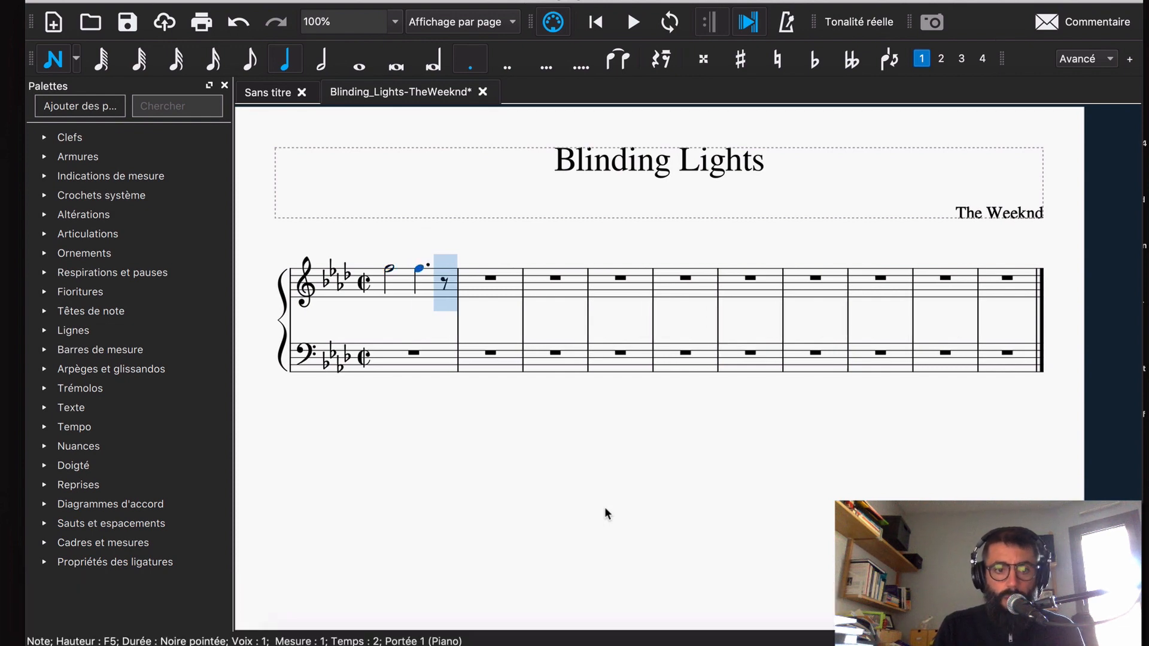
pyautogui.press('4')
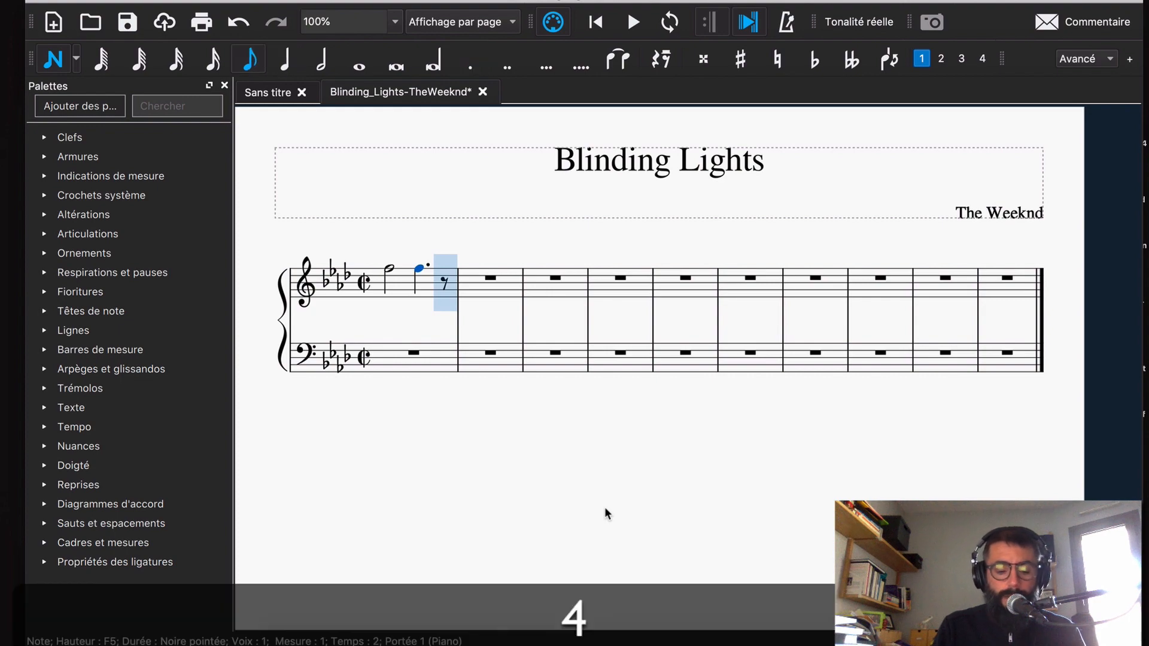
pyautogui.press('e')
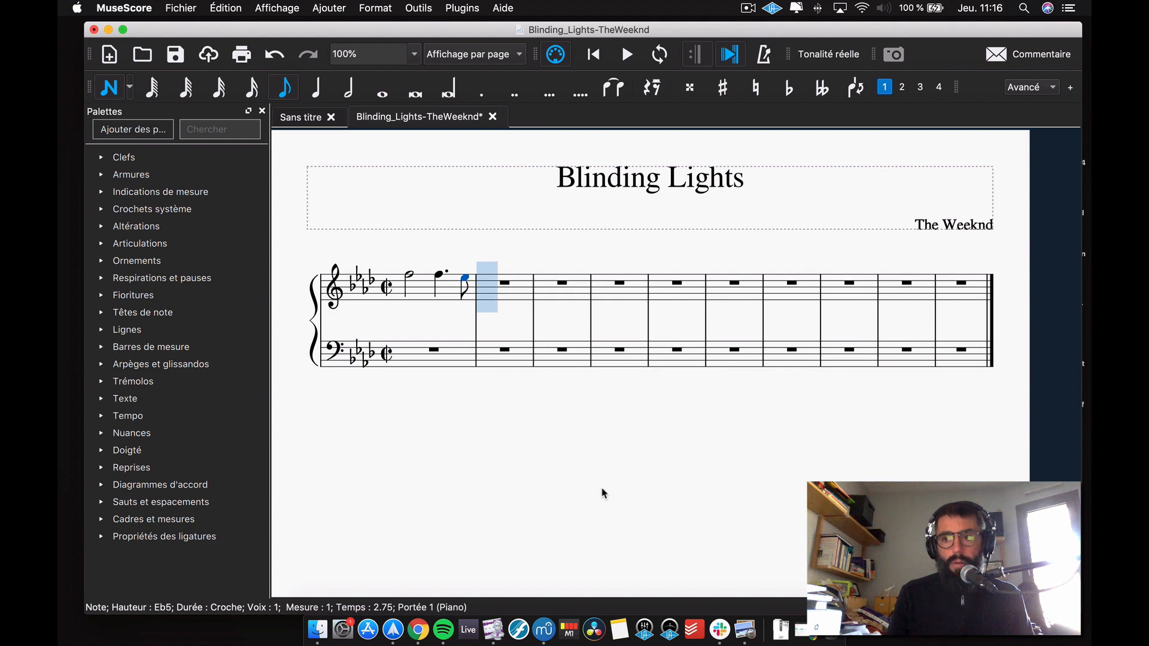
# Step: Begin measure 2 of the treble staff with an eighth note F5, a quarter note G5 and an eighth note C5 tied to another eighth
pyautogui.press('f')
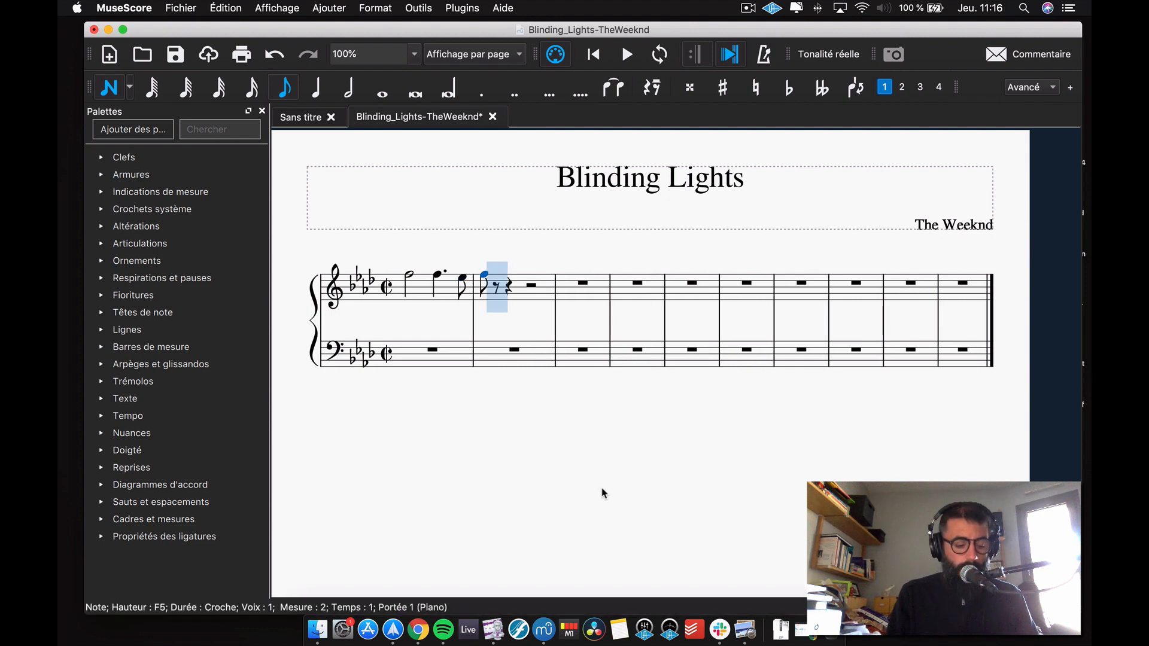
pyautogui.press('5')
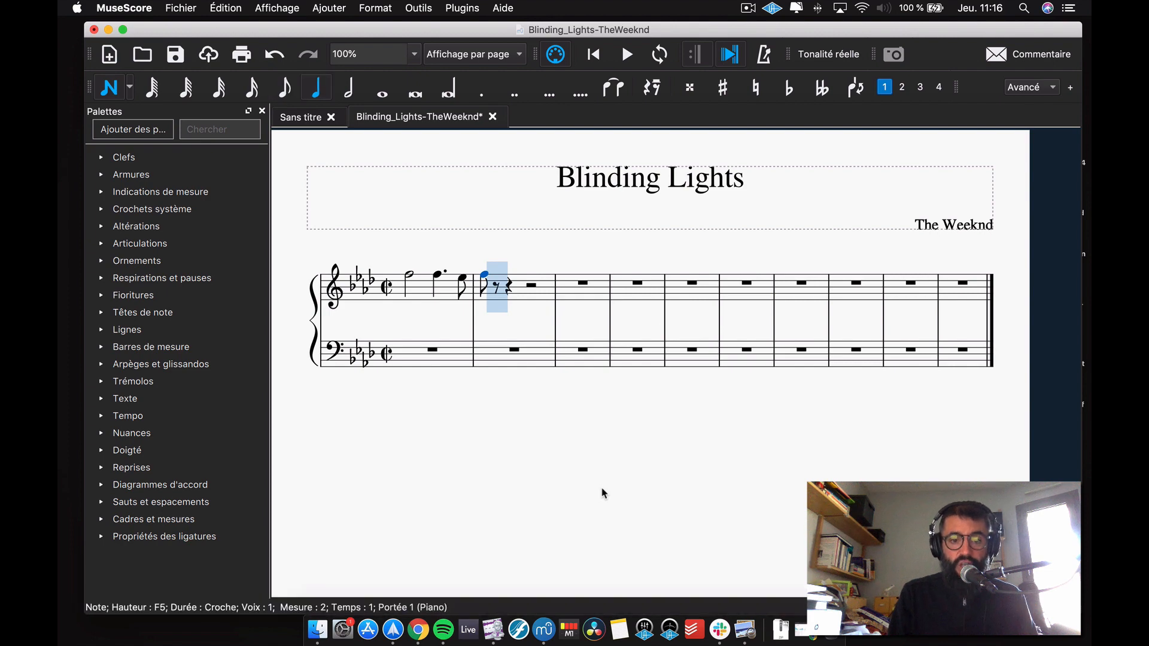
pyautogui.press('g')
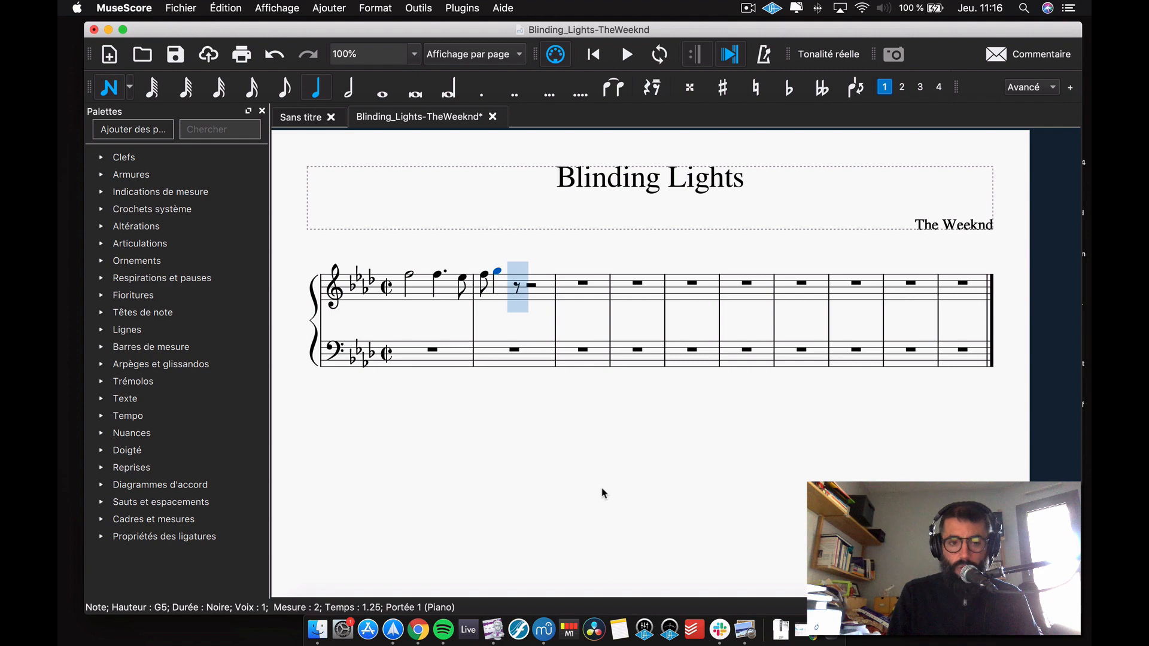
pyautogui.press('4')
pyautogui.press('c')
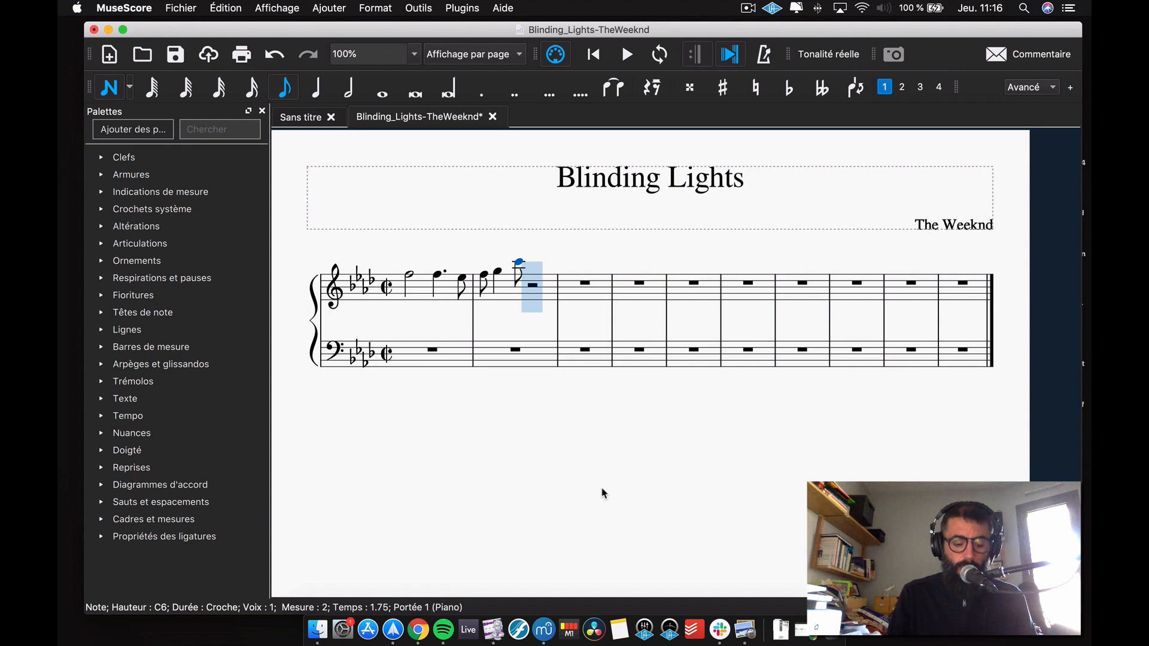
pyautogui.press('super')
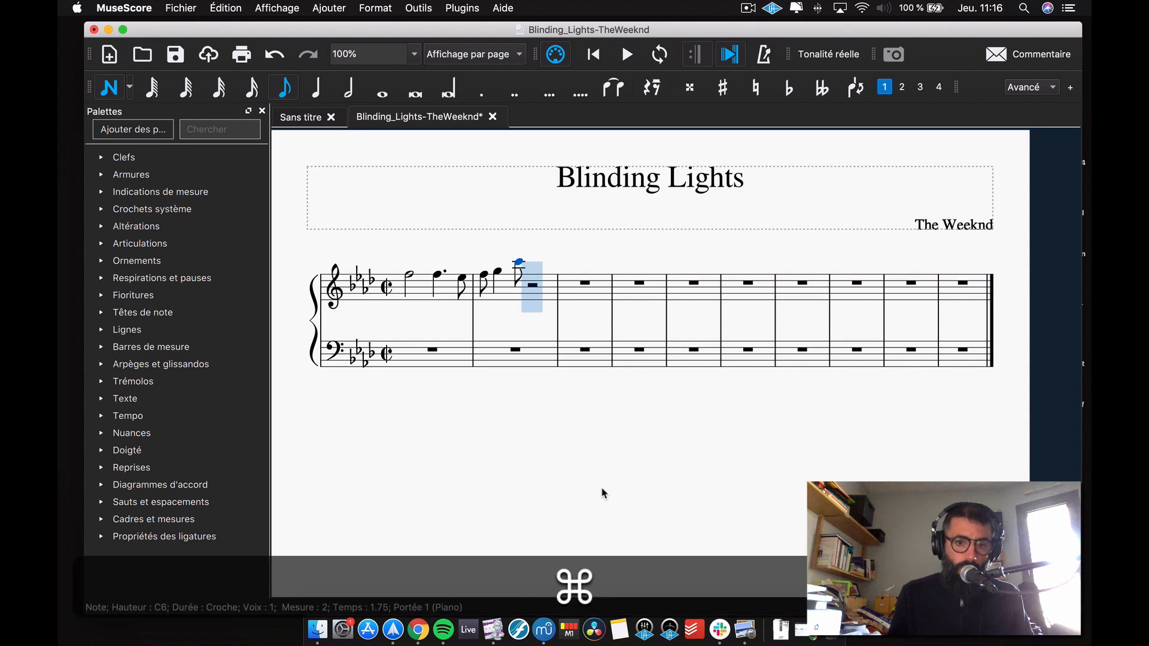
pyautogui.press('super+Down')
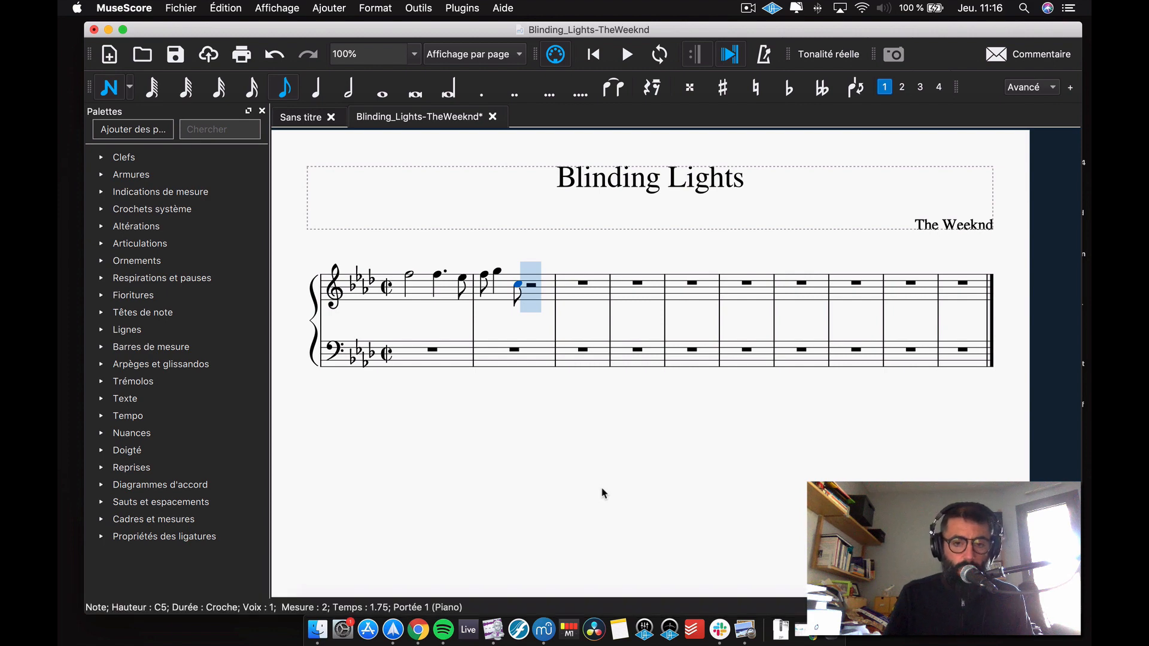
pyautogui.press('+')
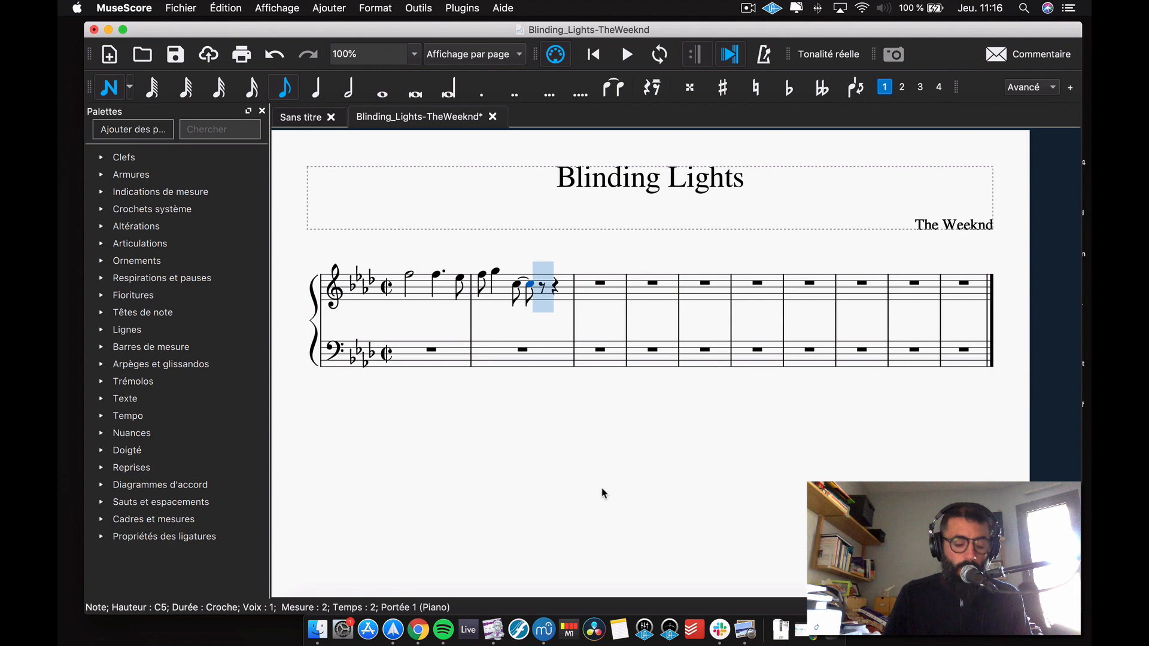
# Step: Complete measure 2 of the treble staff with a dotted quarter note Eb5 and leave note entry
pyautogui.press('5')
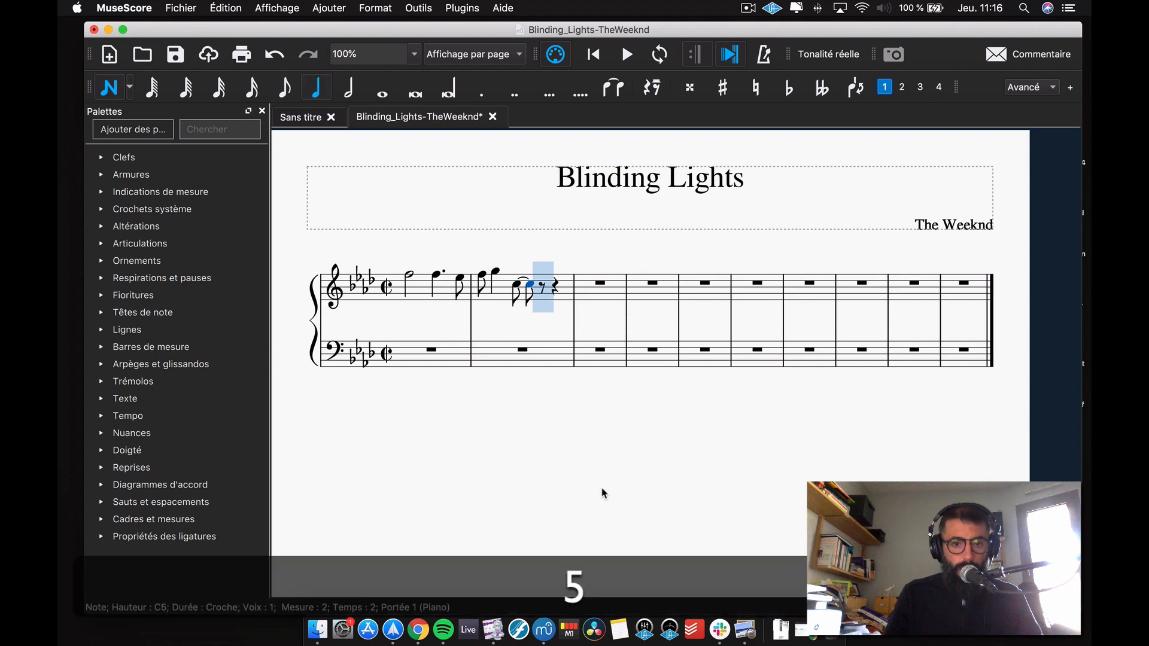
pyautogui.press('.')
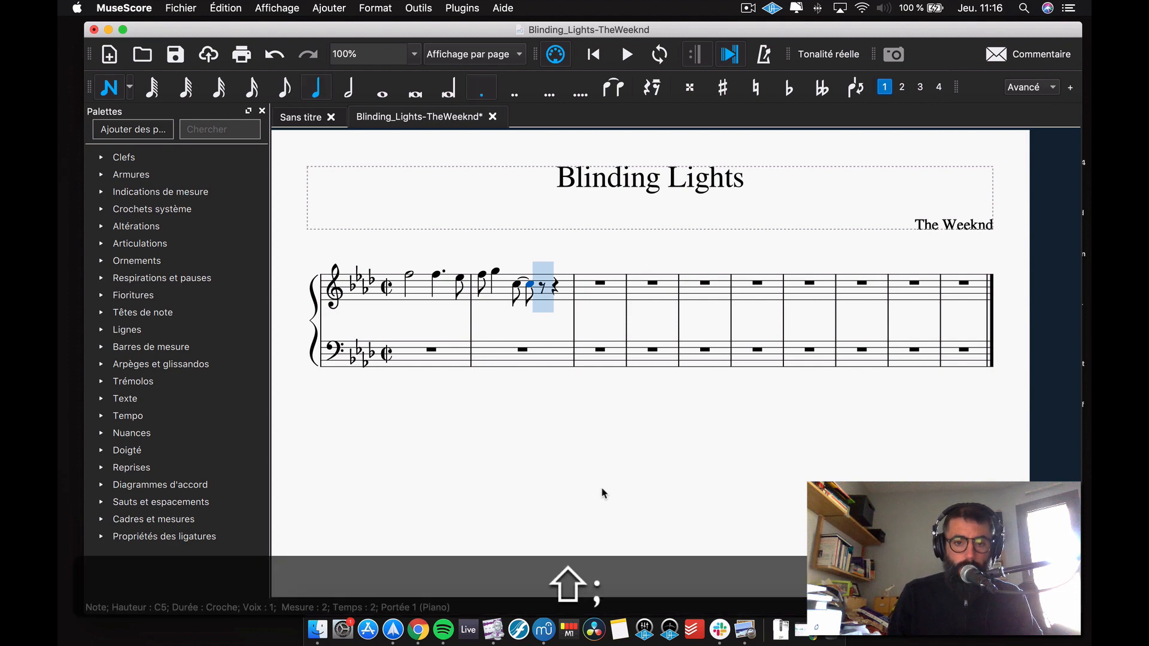
pyautogui.press('e')
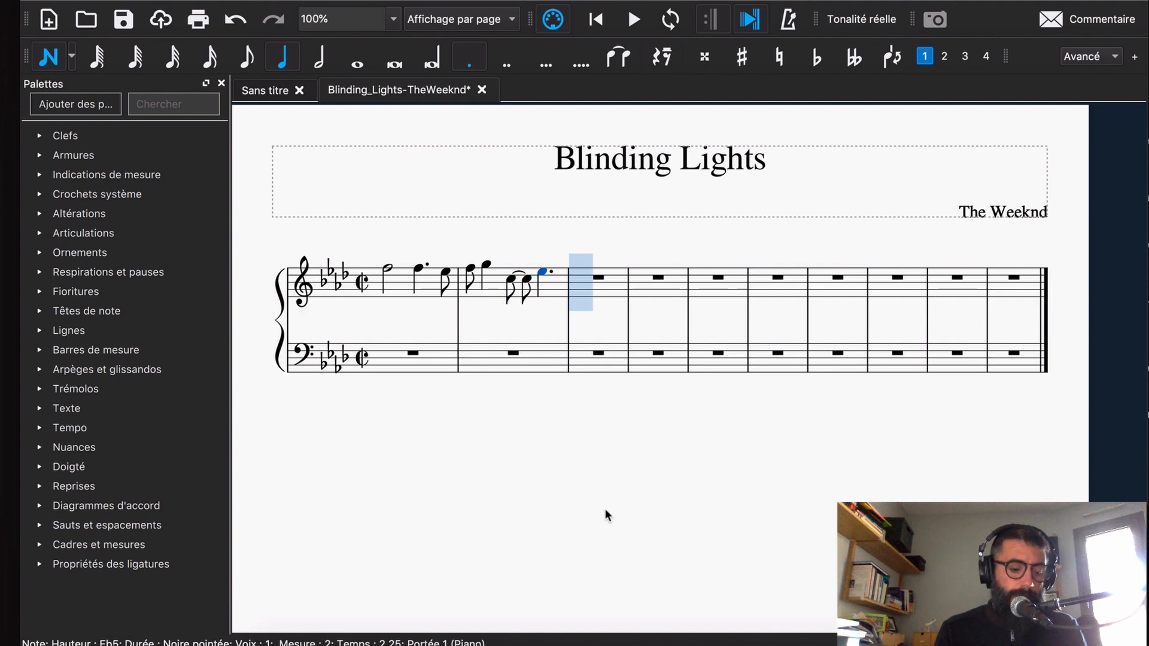
pyautogui.press('Escape')
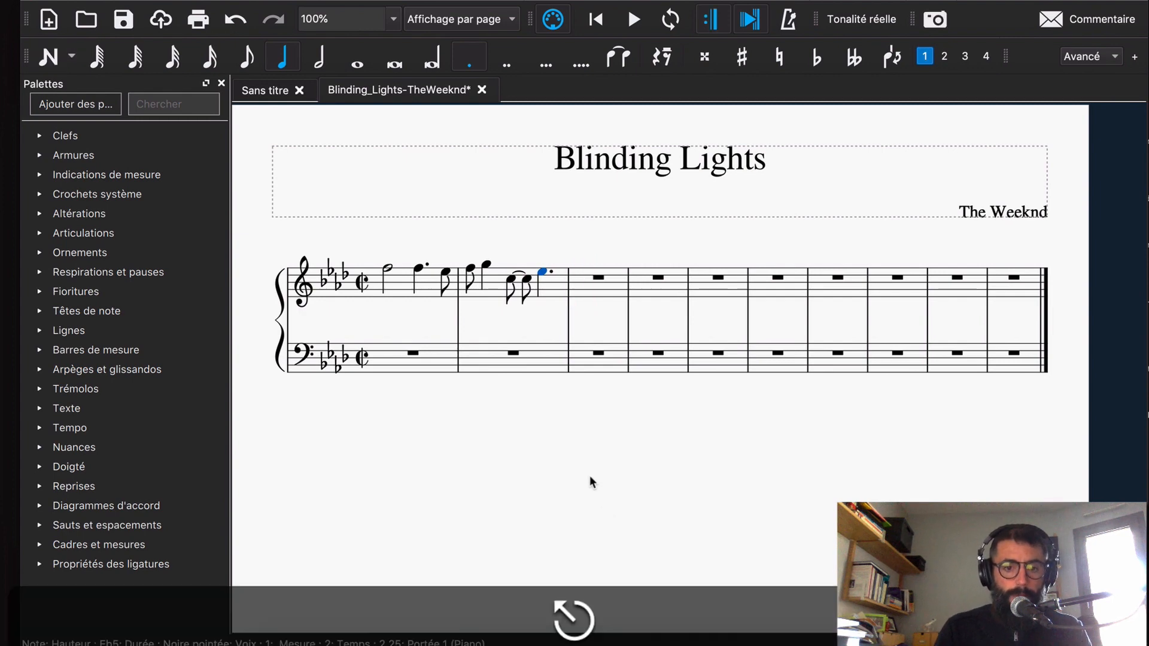
# Step: Repeat the treble melody of measures 1 and 2 into measures 3 and 4, and clear the selection
pyautogui.click(399, 292)
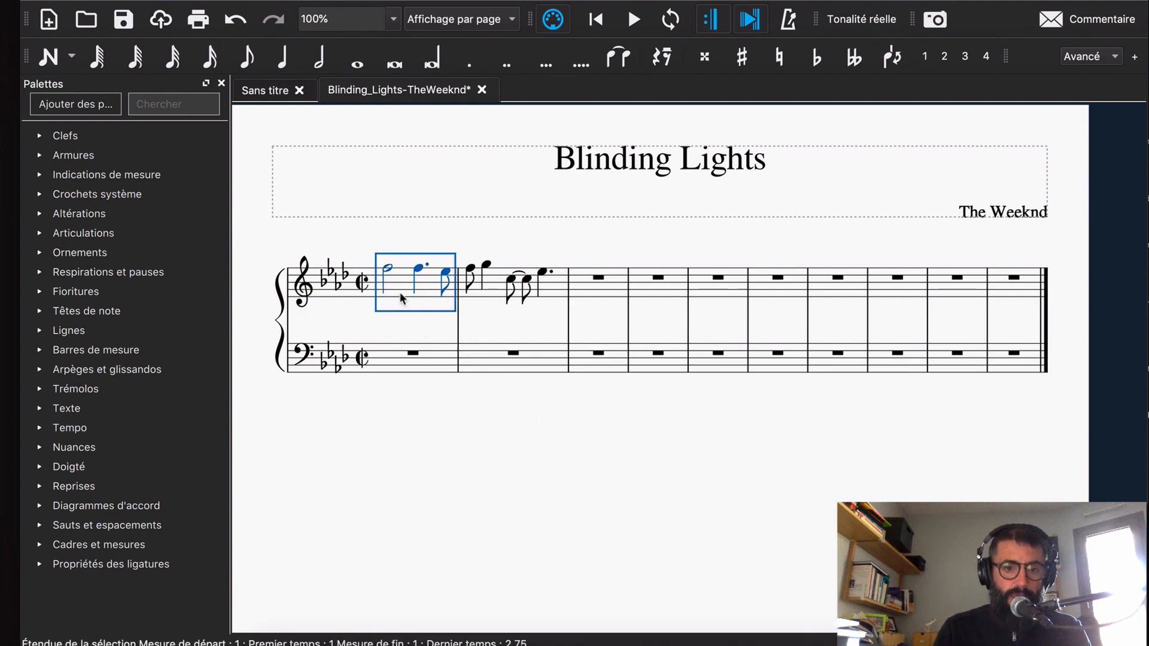
pyautogui.keyDown('shift'); pyautogui.click(554, 293); pyautogui.keyUp('shift')
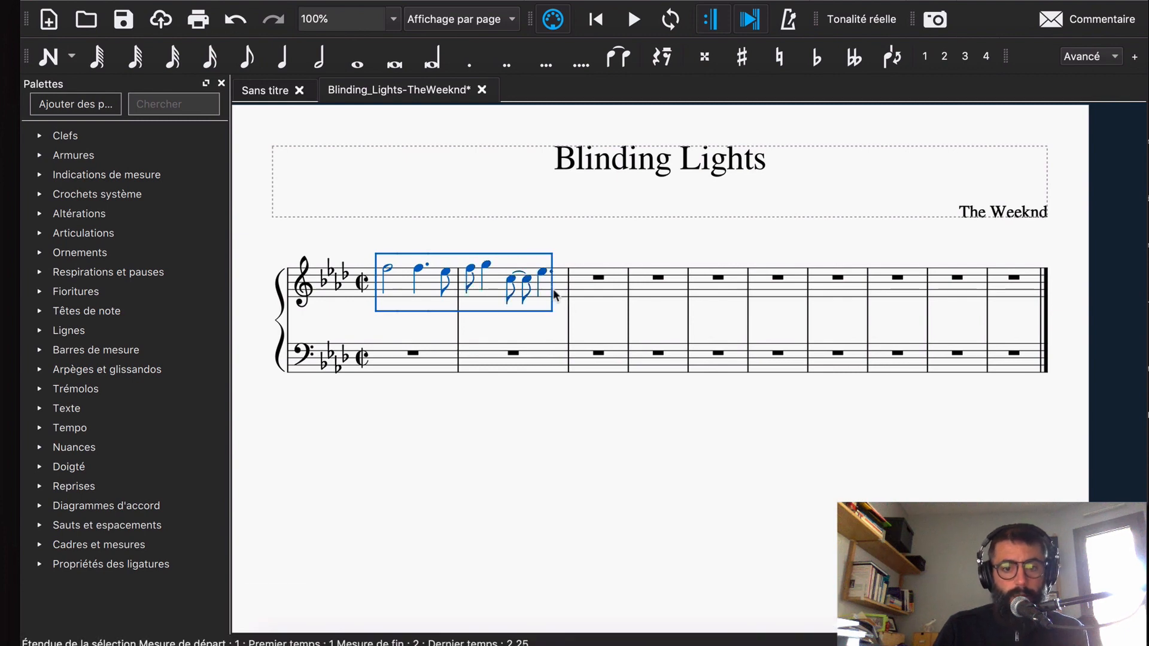
pyautogui.press('r')
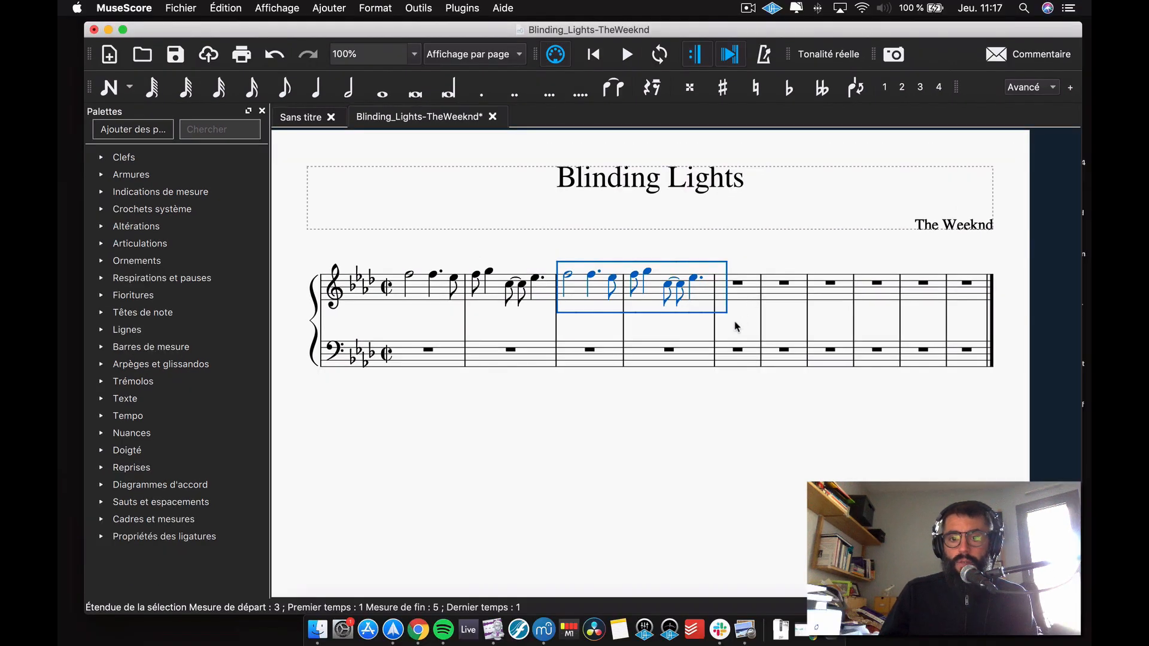
pyautogui.click(699, 337)
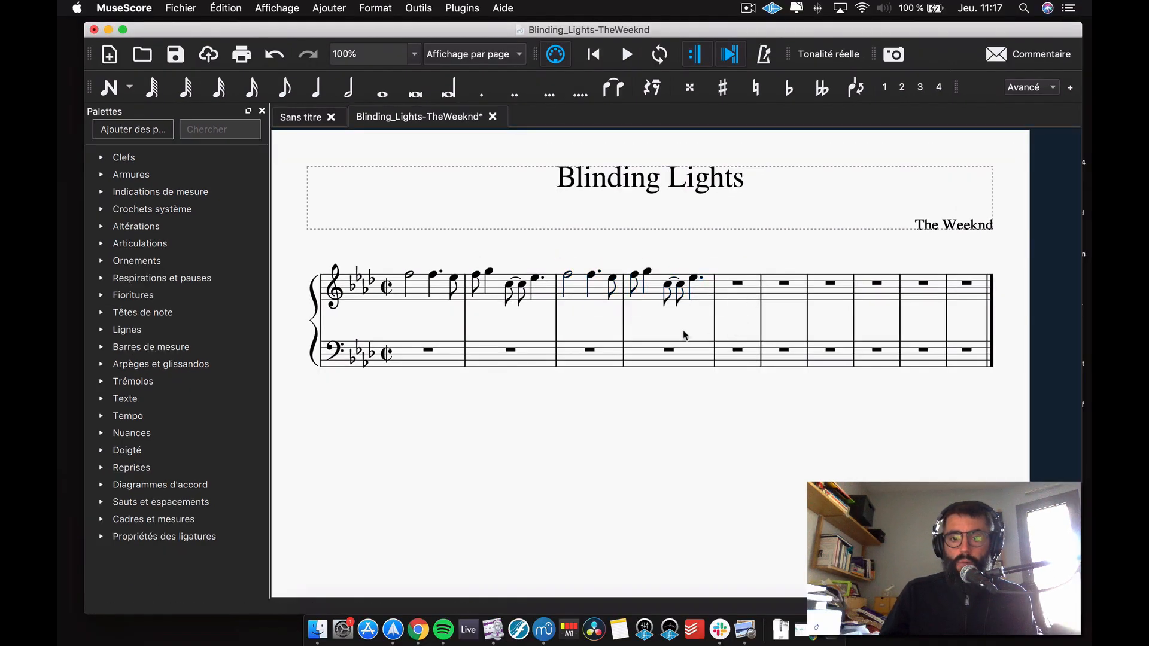
# Step: Begin measure 5 of the treble staff with an eighth note Bb5 and a quarter note G5
pyautogui.click(739, 298)
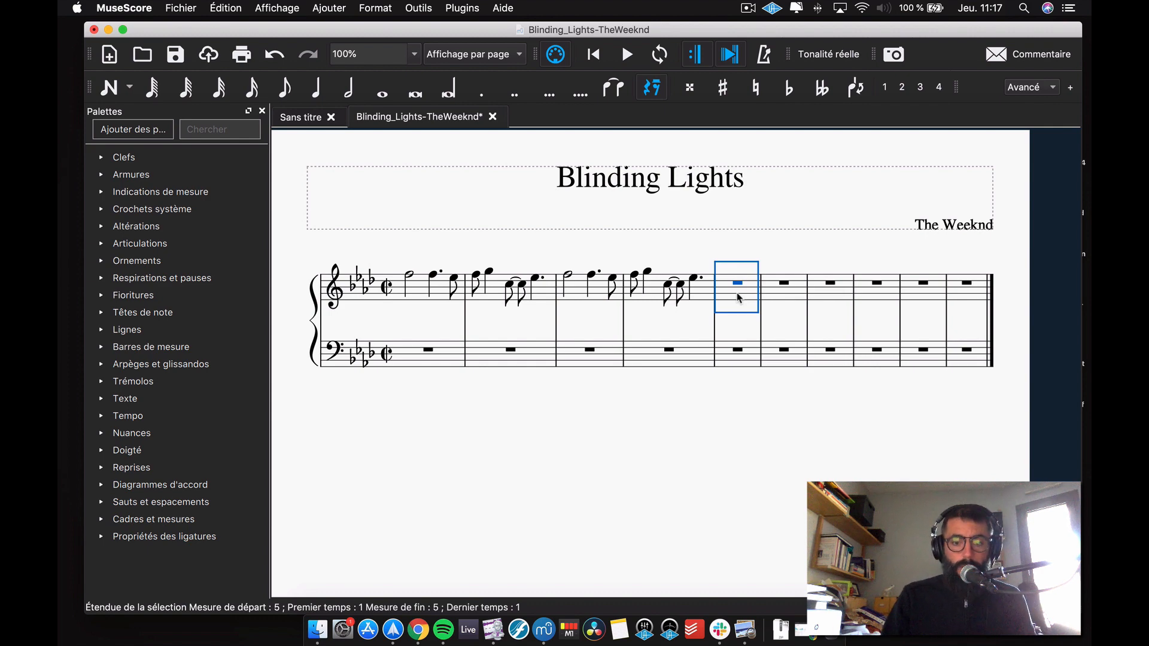
pyautogui.press('n')
pyautogui.press('4')
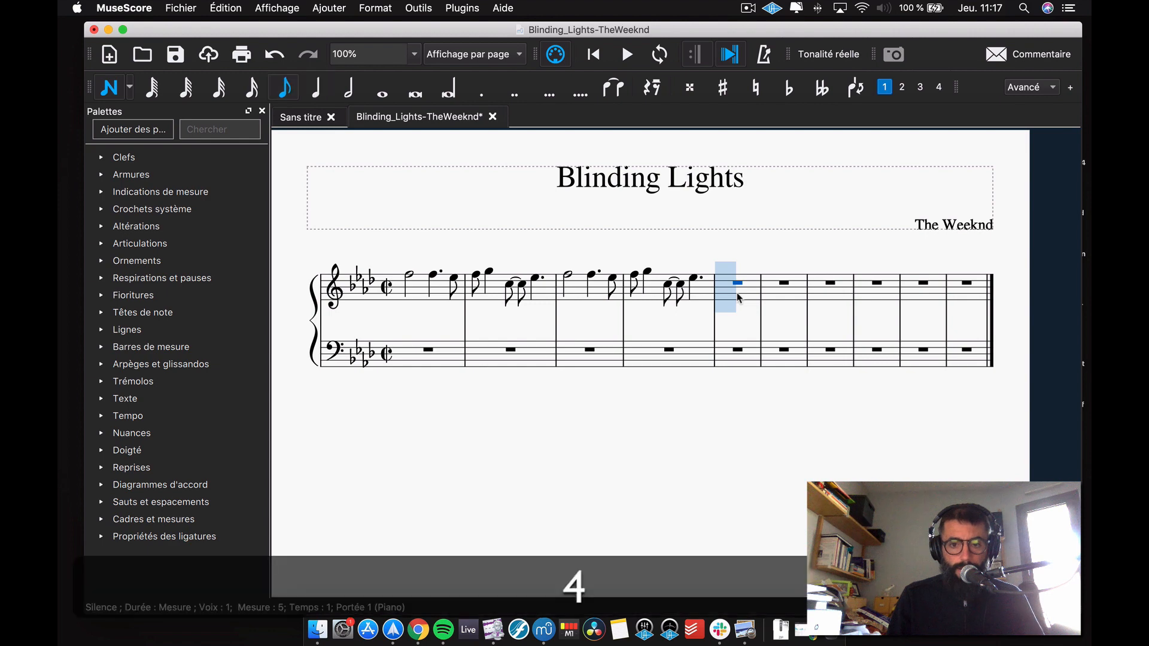
pyautogui.press('b')
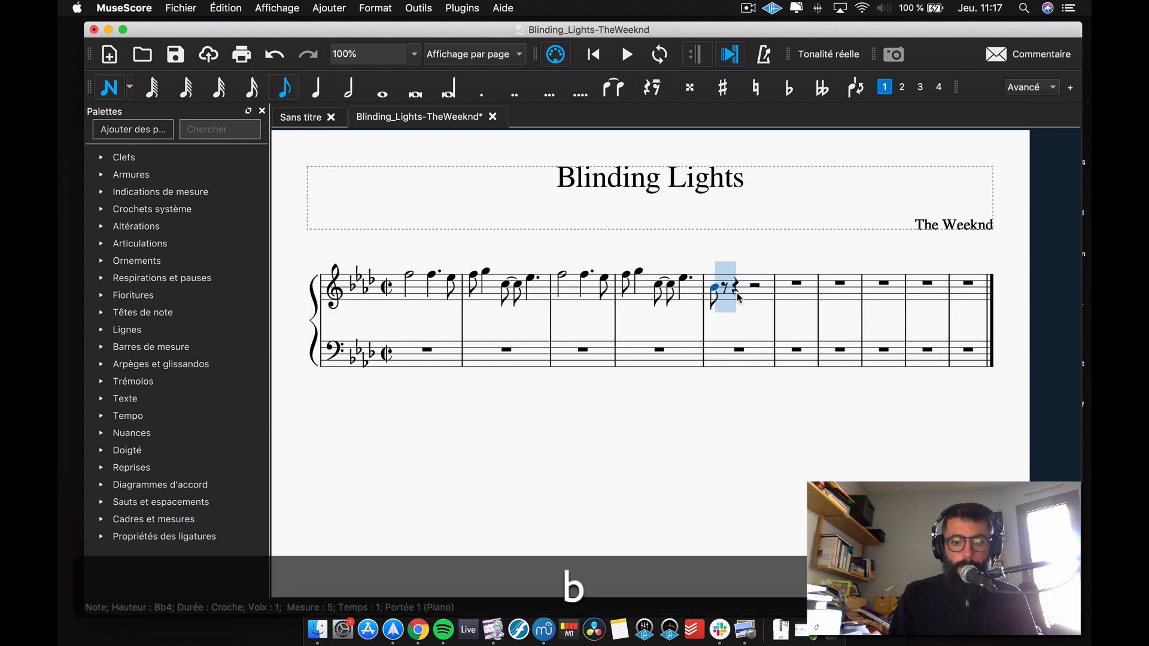
pyautogui.press('super')
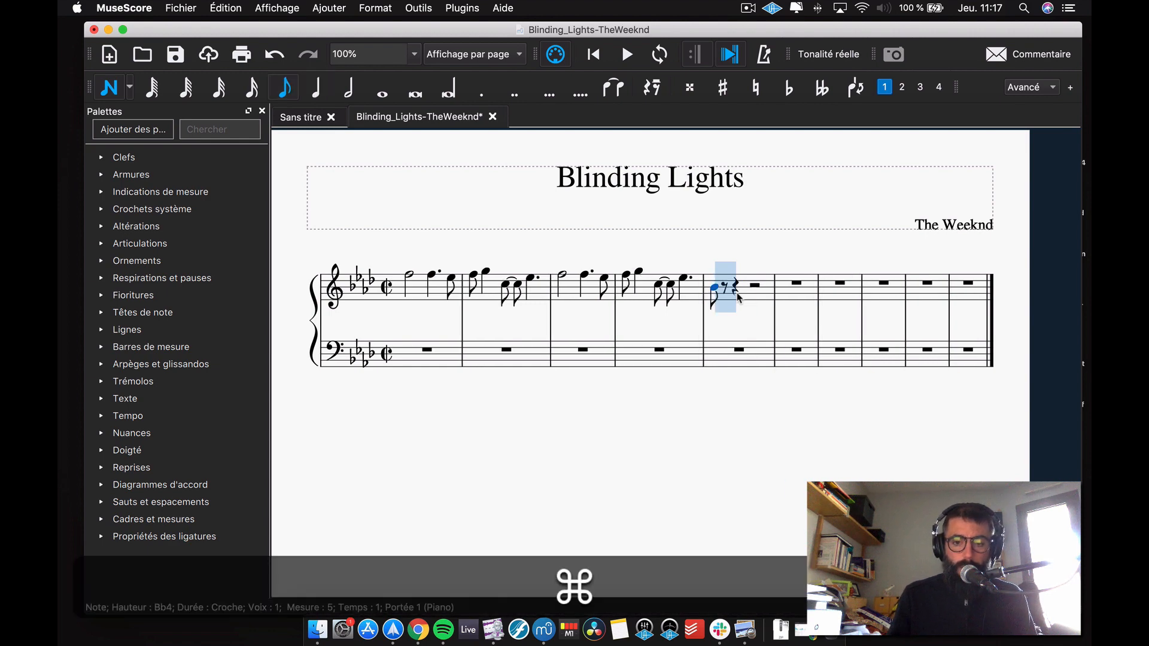
pyautogui.press('super+Up')
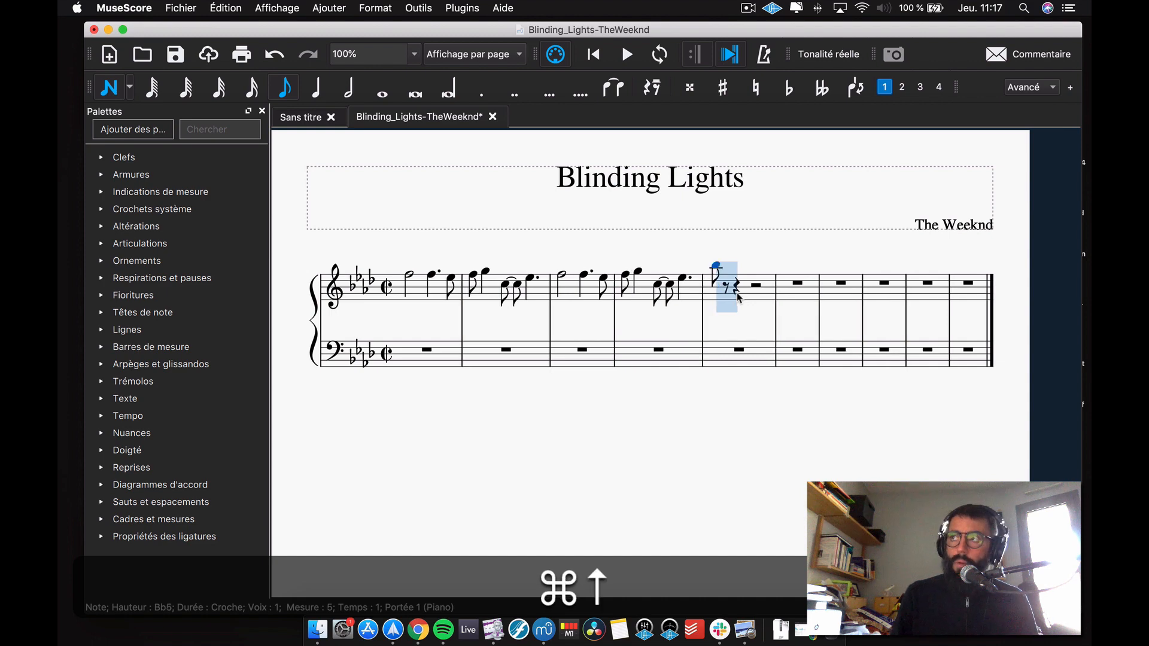
pyautogui.press('5')
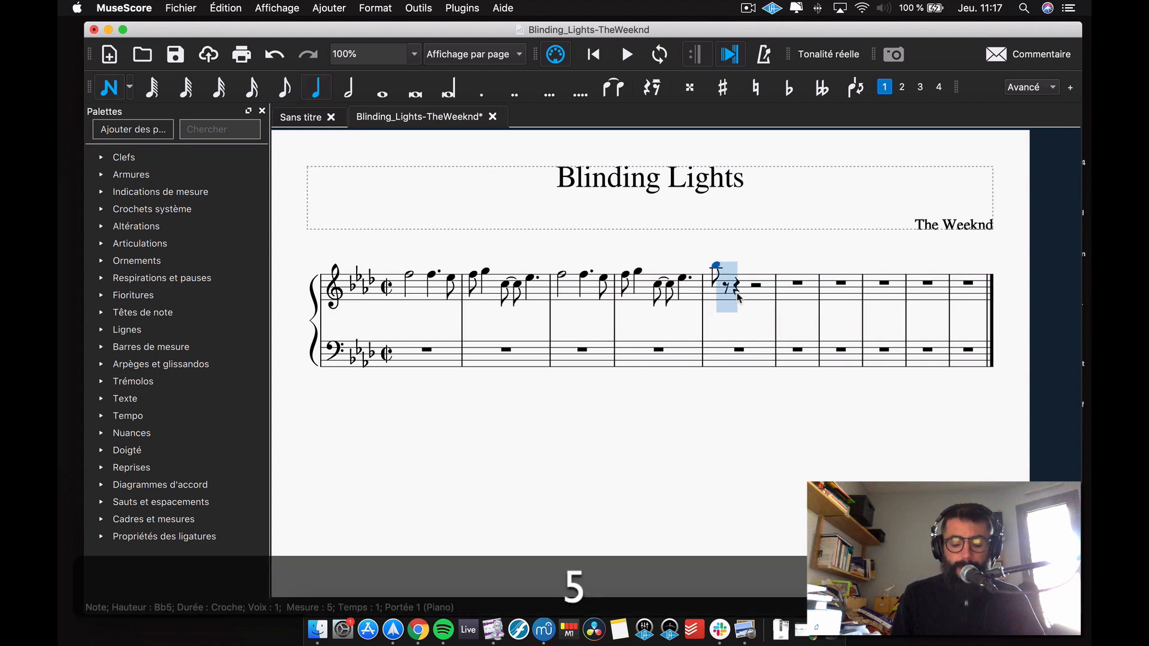
pyautogui.press('g')
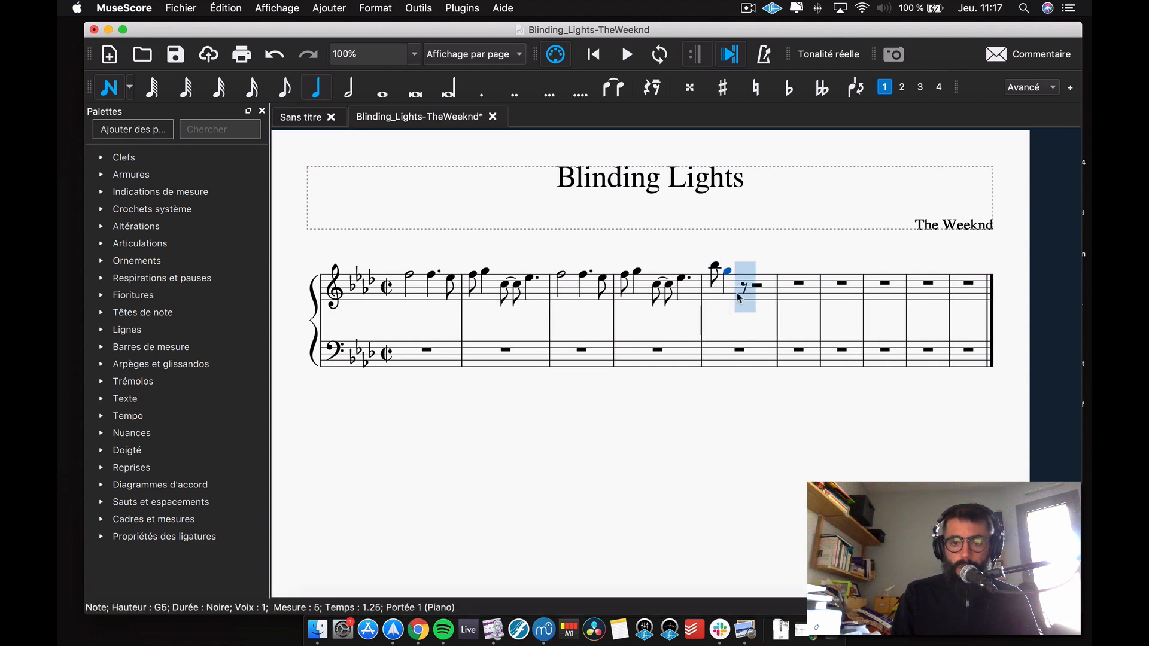
# Step: Complete measure 5 of the treble staff with an eighth note F5 tied to another eighth and a dotted quarter note Eb5
pyautogui.press('4')
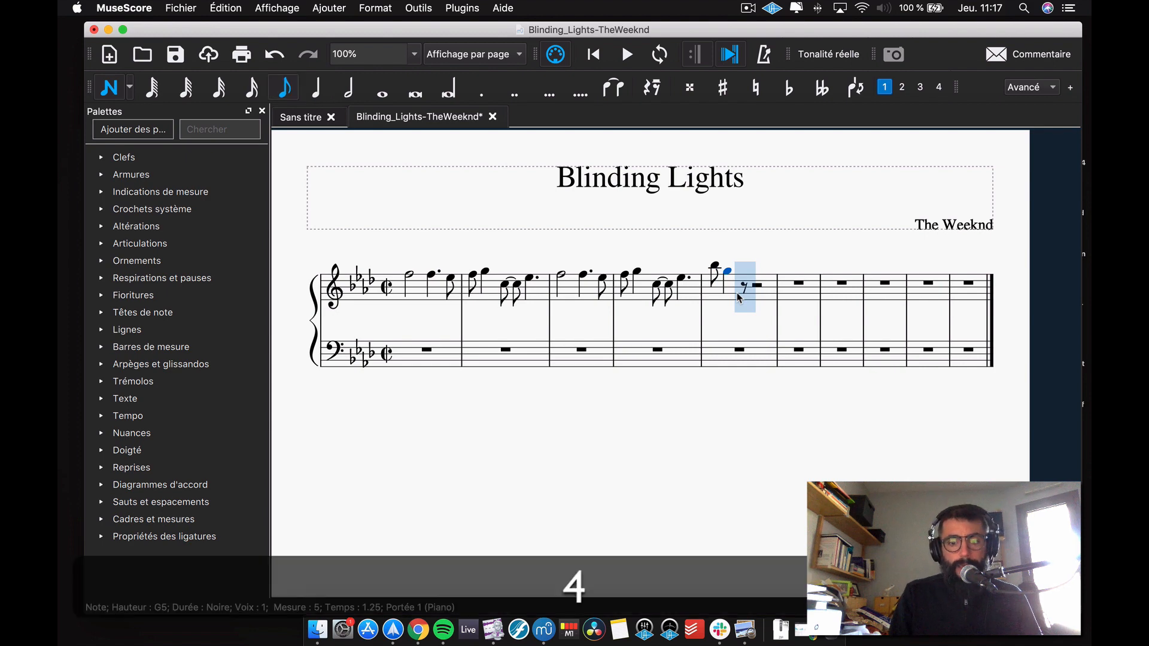
pyautogui.press('f')
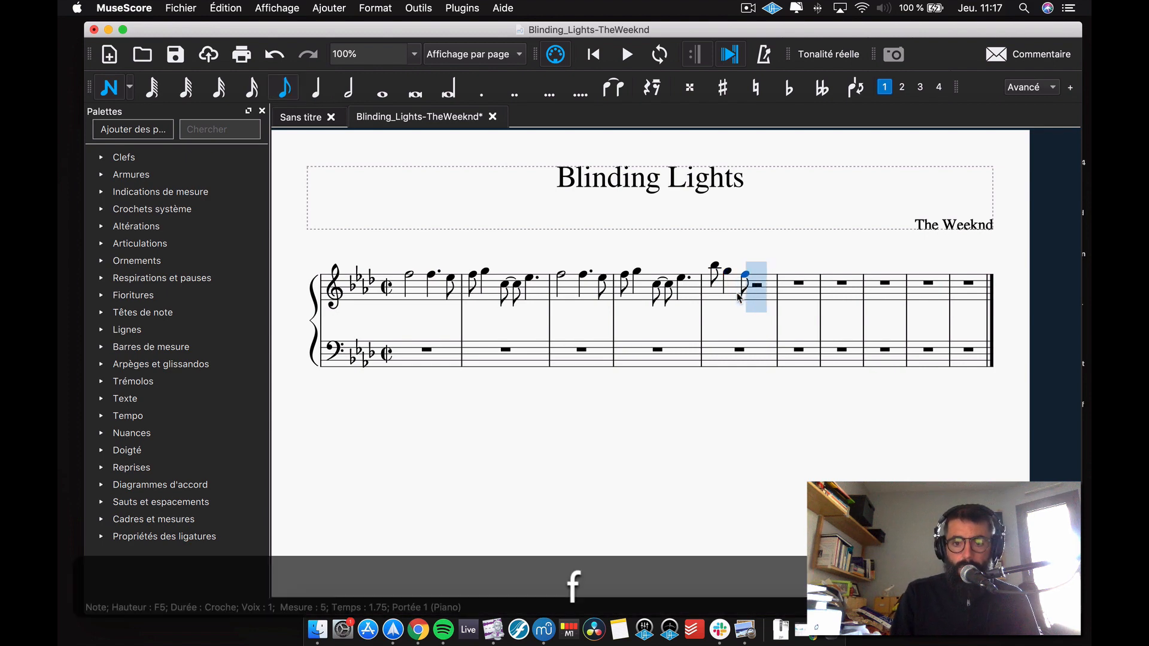
pyautogui.press('+')
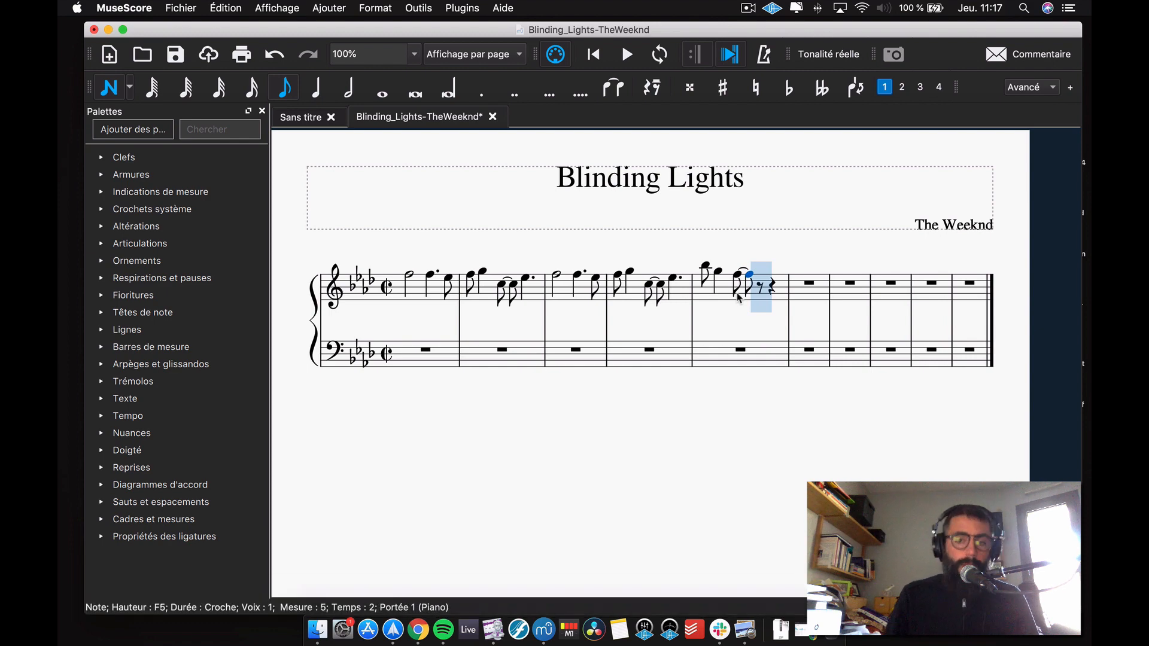
pyautogui.press('5')
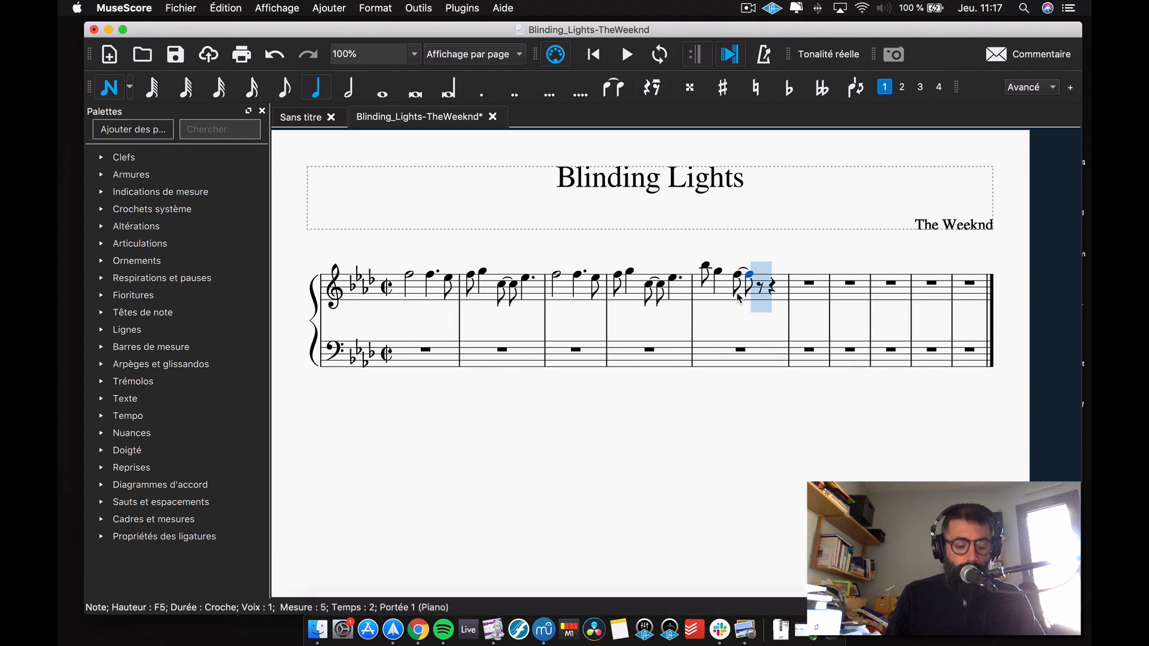
pyautogui.press('shift')
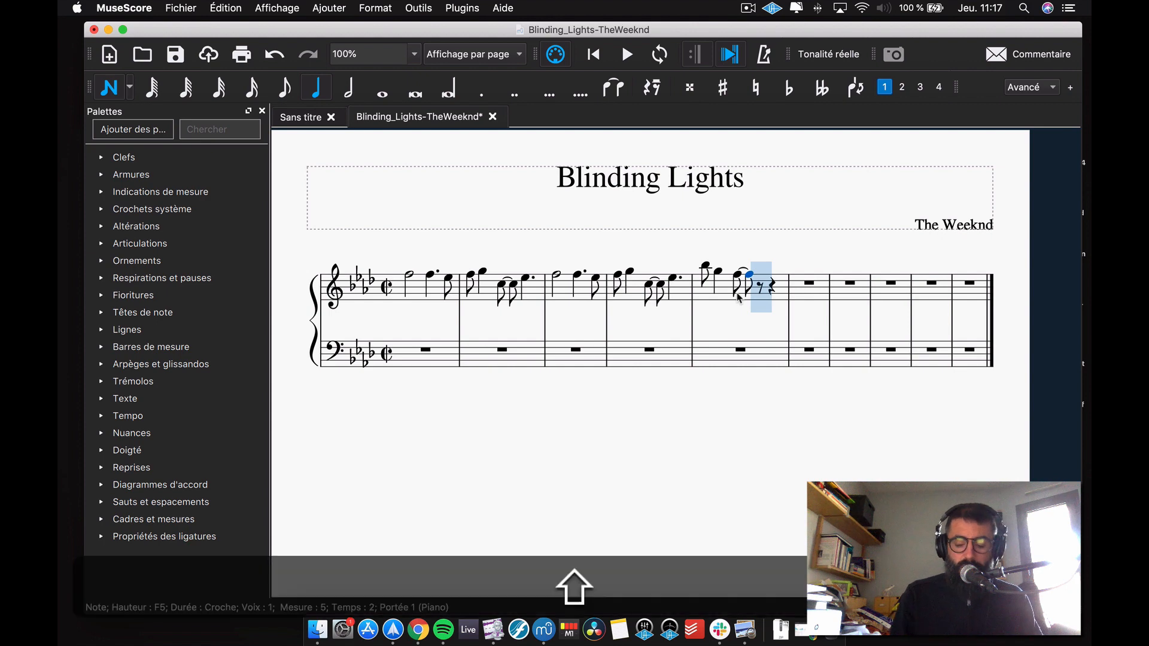
pyautogui.hotkey('shift', ';')
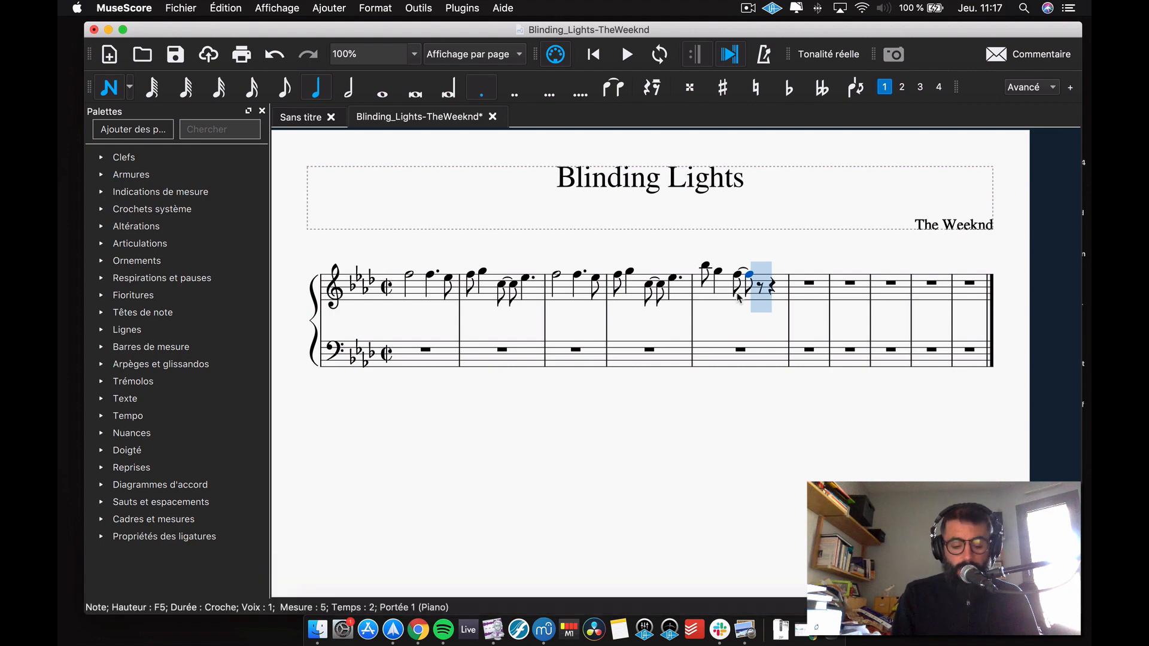
pyautogui.press('e')
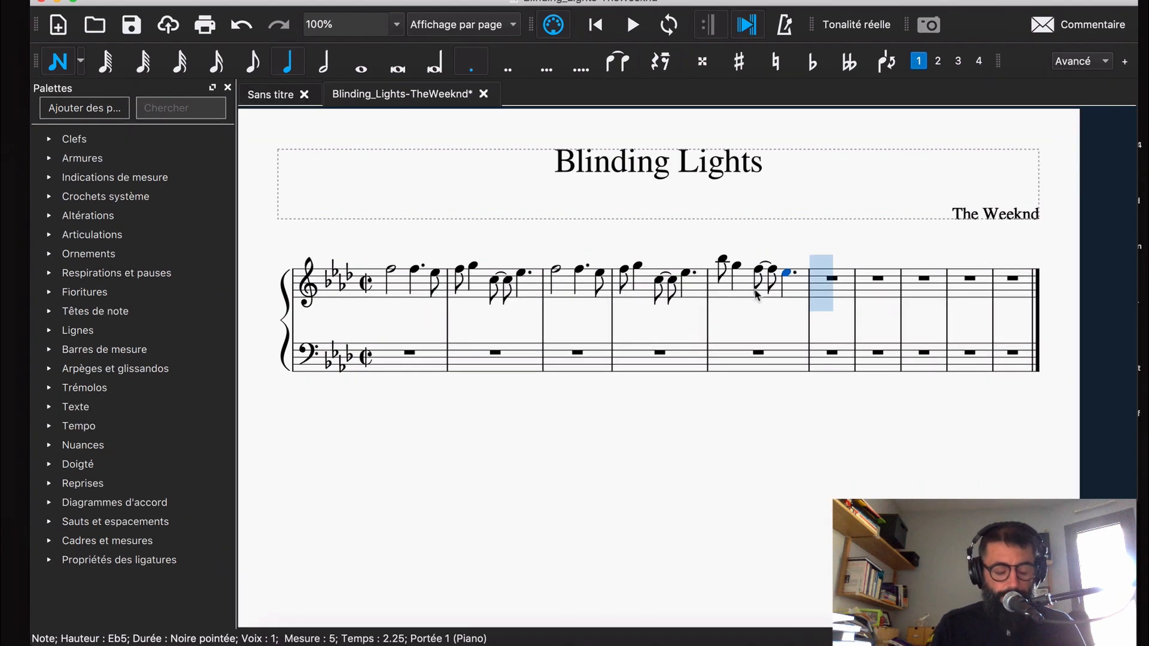
# Step: Begin measure 6 of the treble staff with an eighth note Bb5 and a quarter note G5
pyautogui.press('4')
pyautogui.press('b')
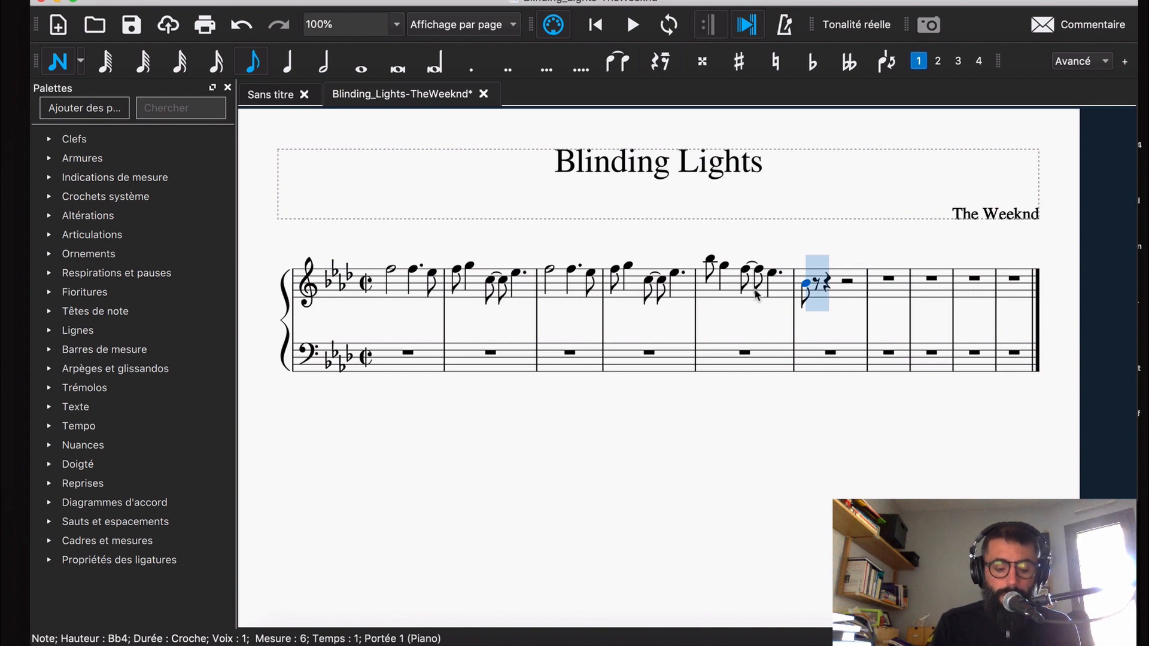
pyautogui.press('super')
pyautogui.press('super+Up')
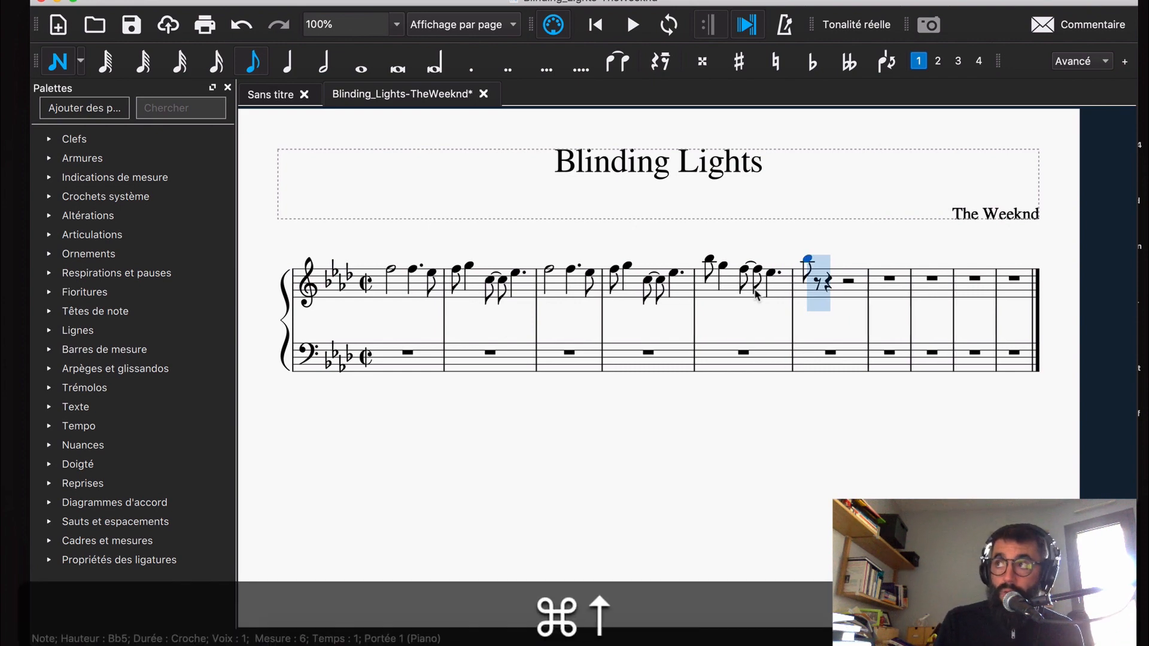
pyautogui.press('5')
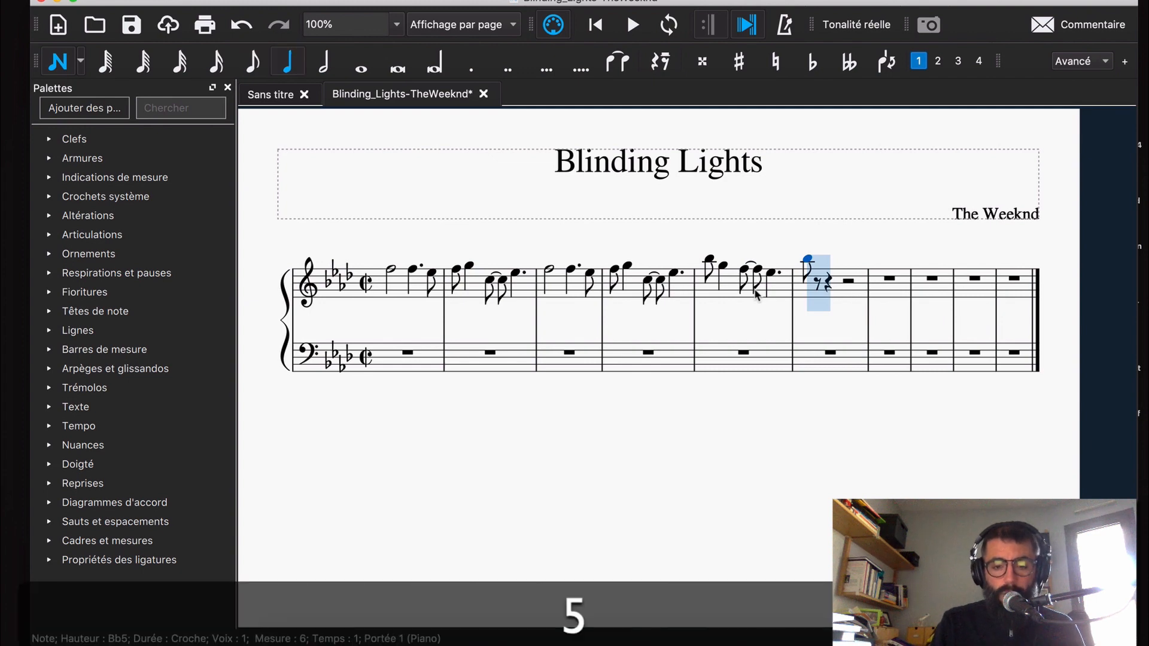
pyautogui.press('g')
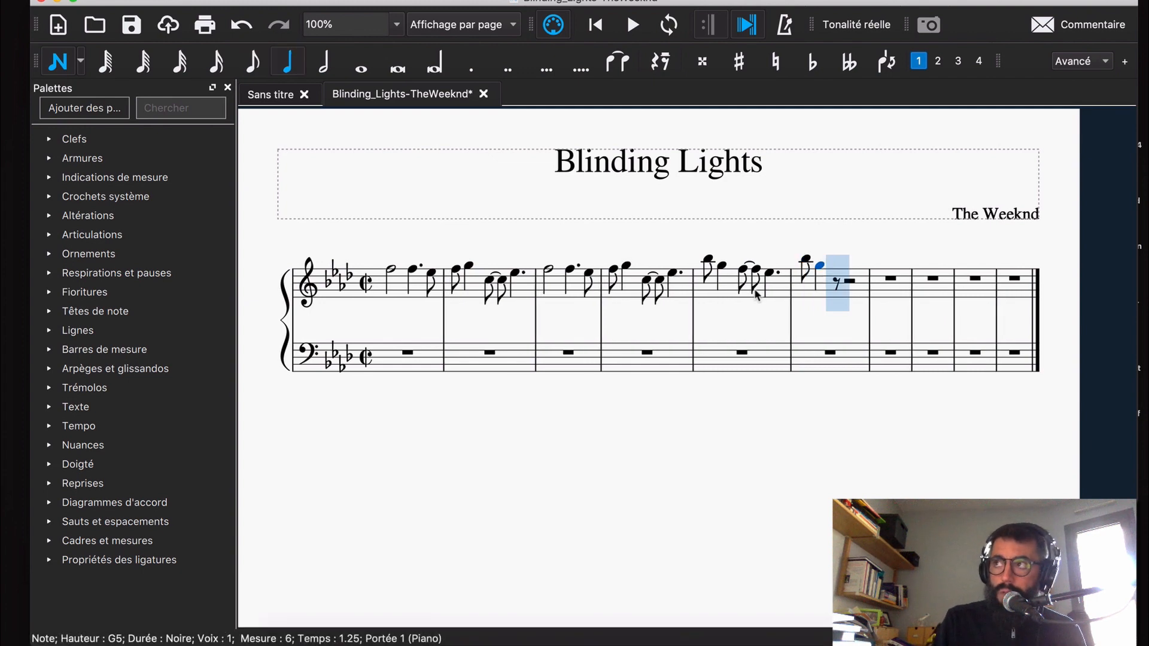
# Step: Complete measure 6 of the treble staff with an eighth note F5 tied to another eighth, a quarter note Eb5 and an eighth note F5
pyautogui.press('4')
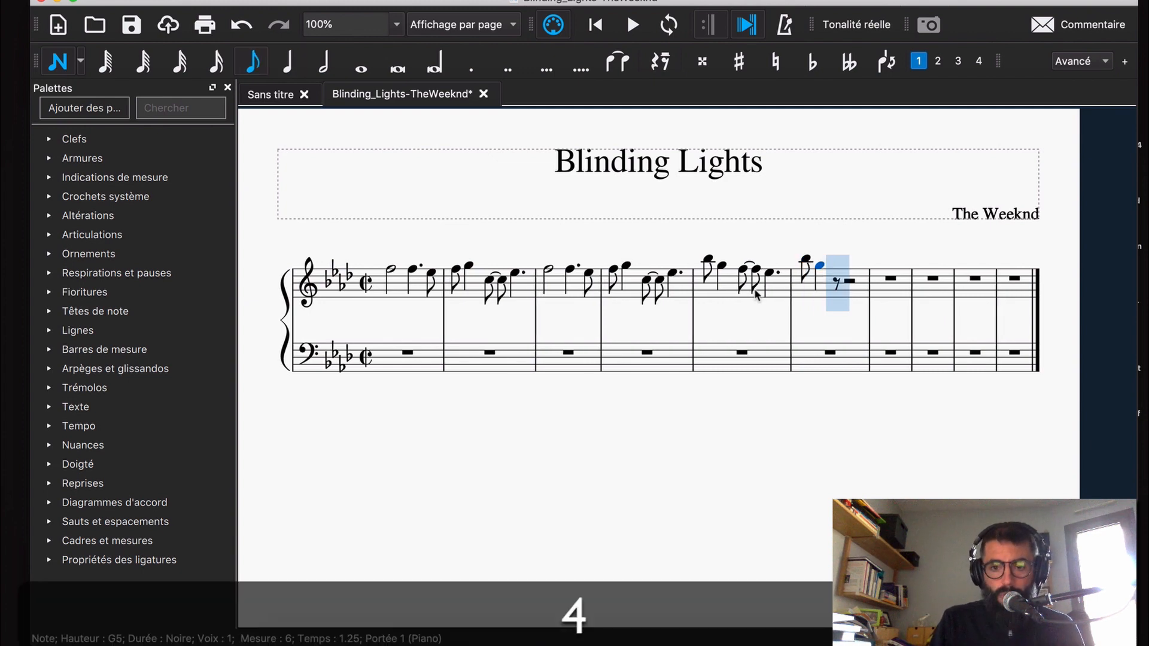
pyautogui.press('f')
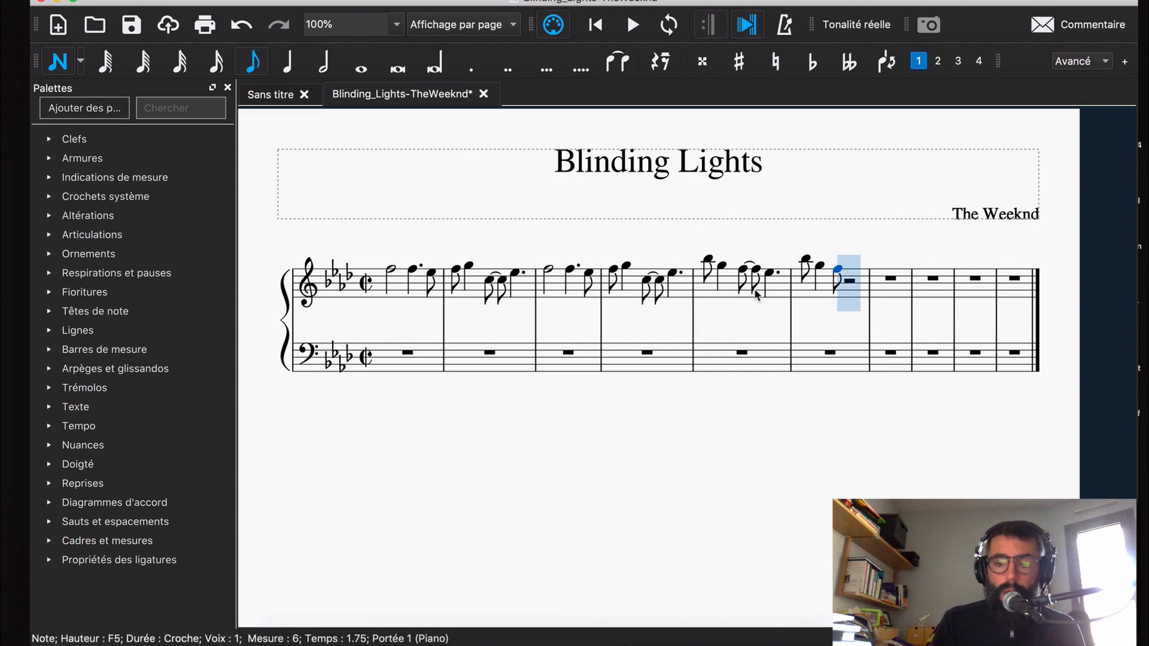
pyautogui.press('+')
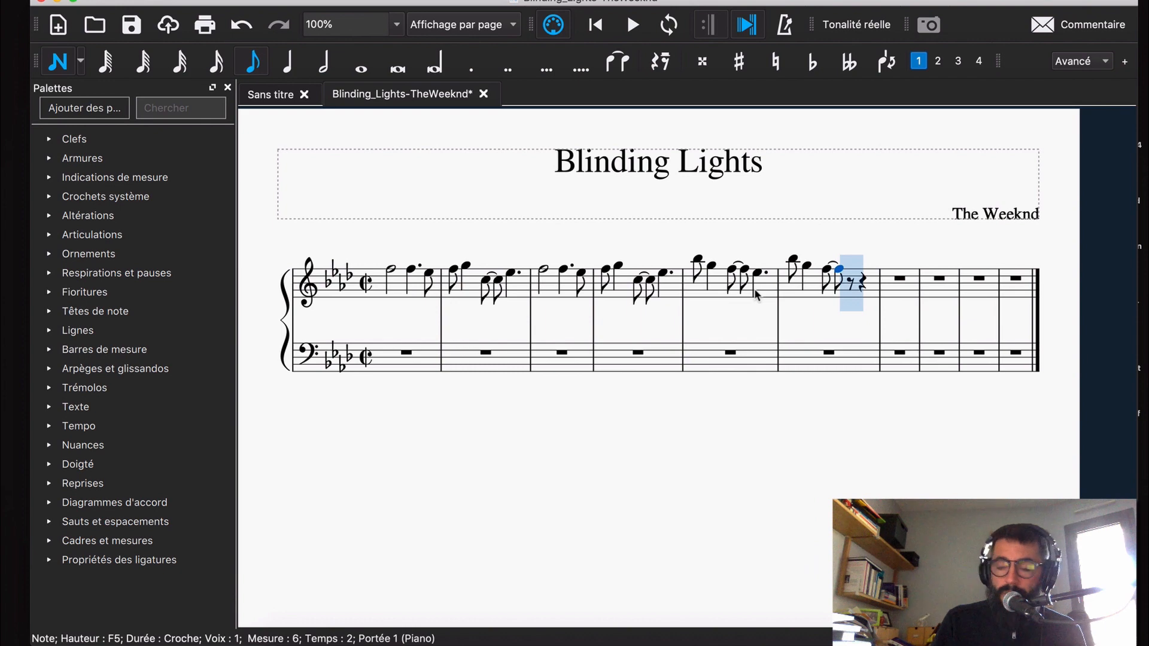
pyautogui.press('5')
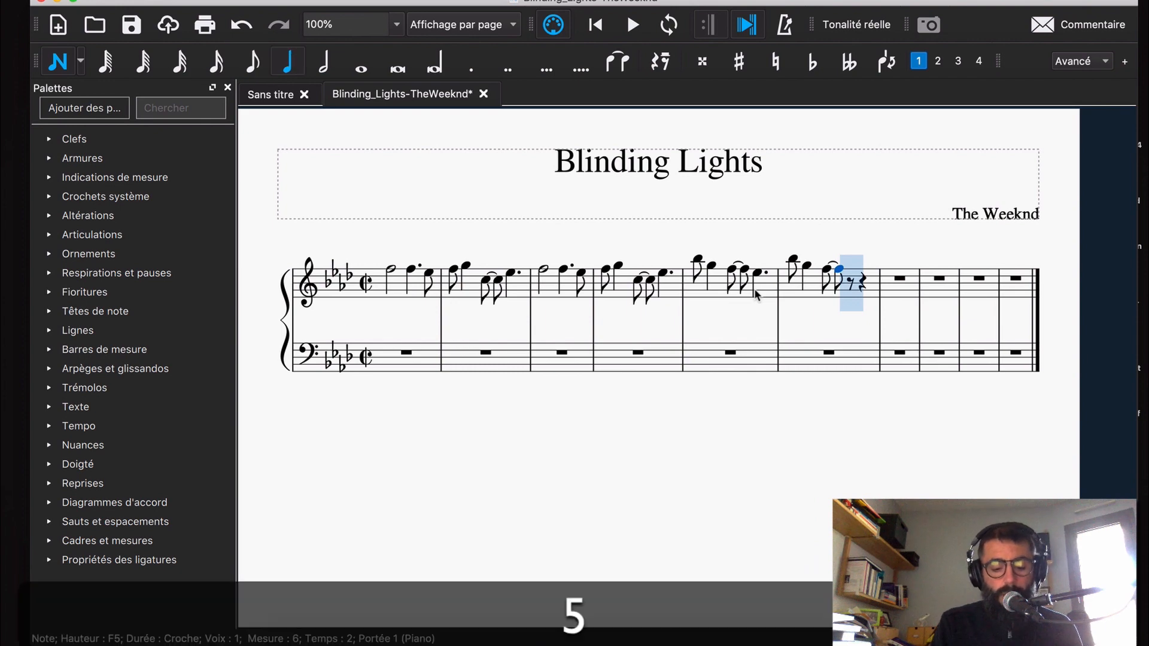
pyautogui.press('e')
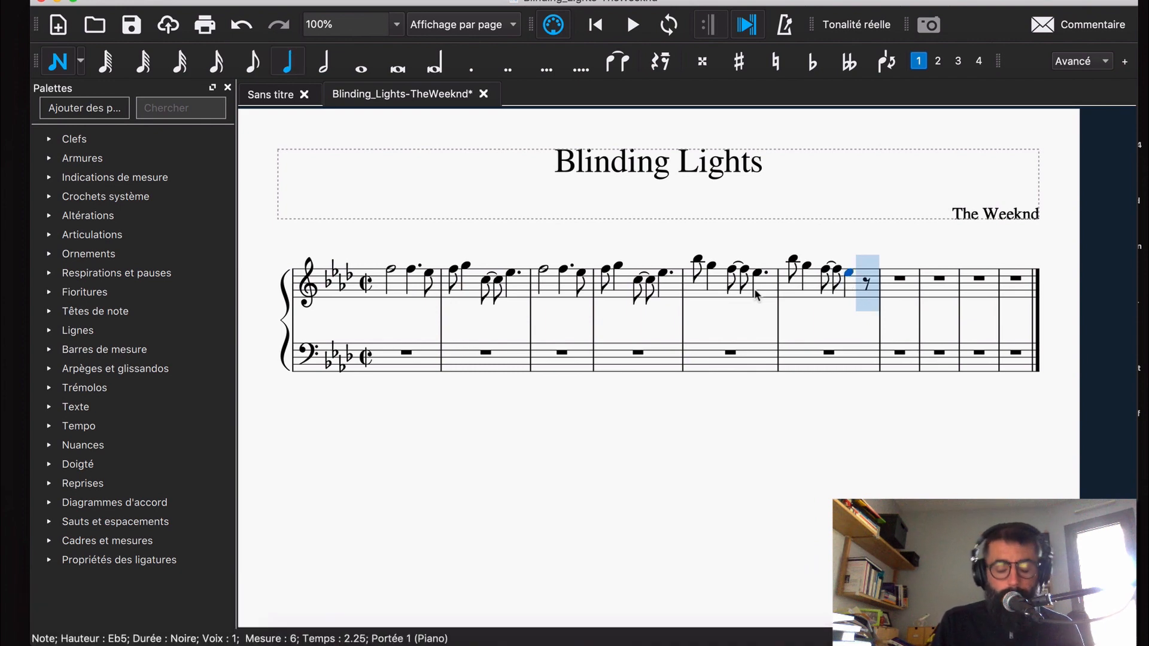
pyautogui.press('4')
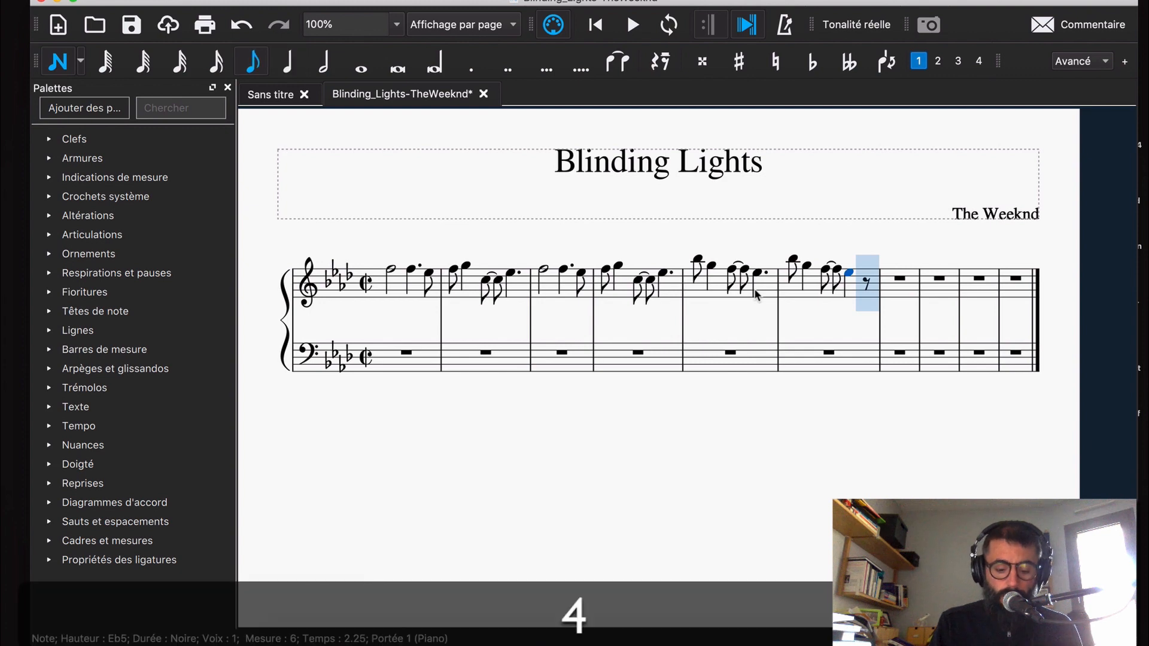
pyautogui.press('f')
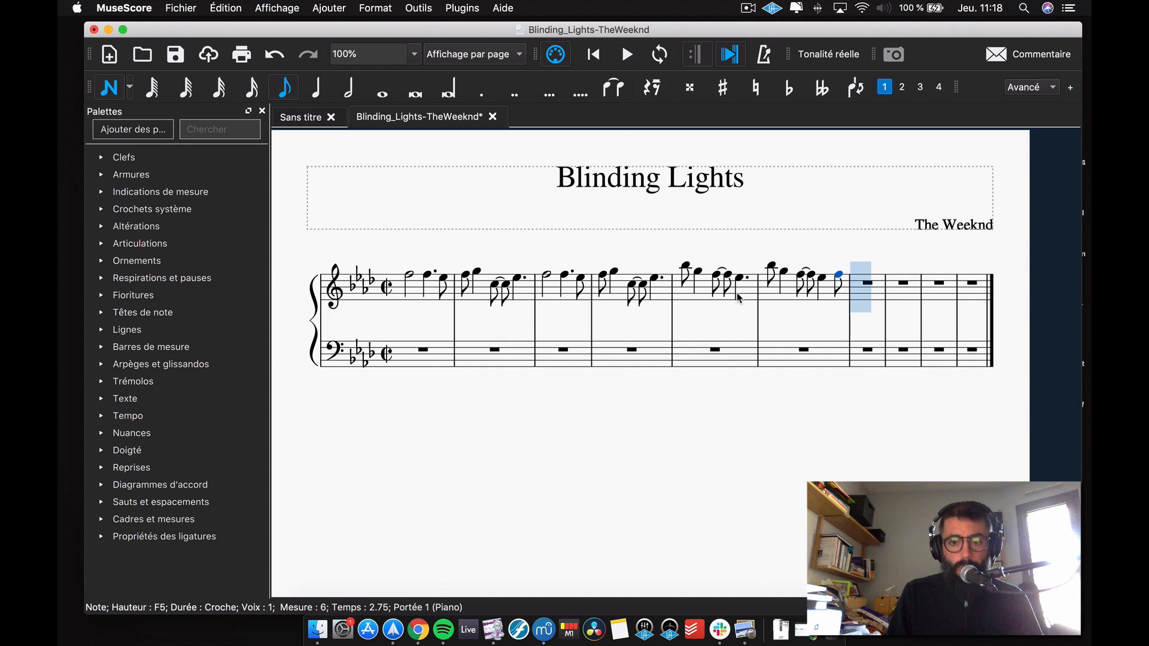
# Step: Fill measure 7 of the treble staff with a whole note F5 tied to another whole note in measure 8
pyautogui.press('7')
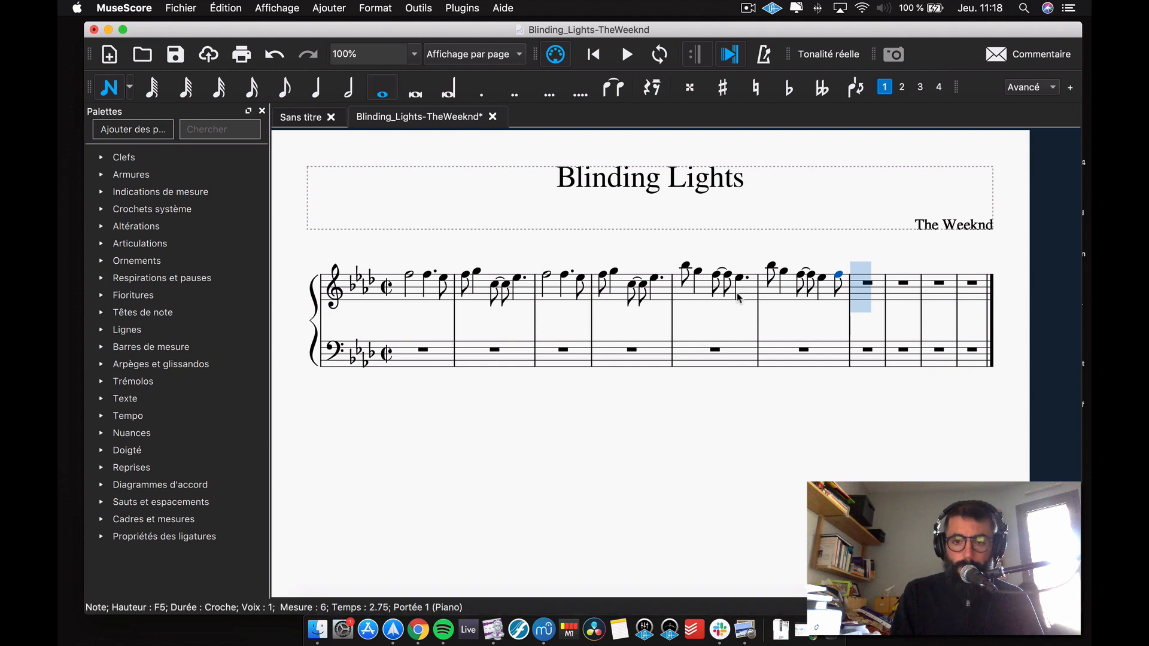
pyautogui.press('f')
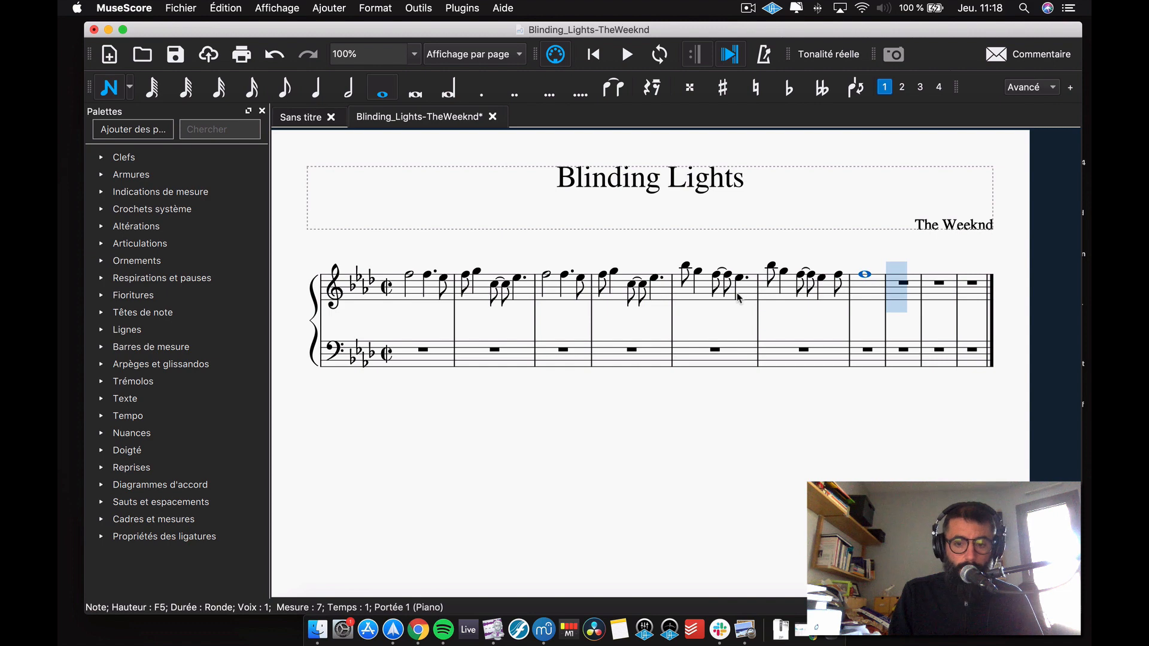
pyautogui.press('+')
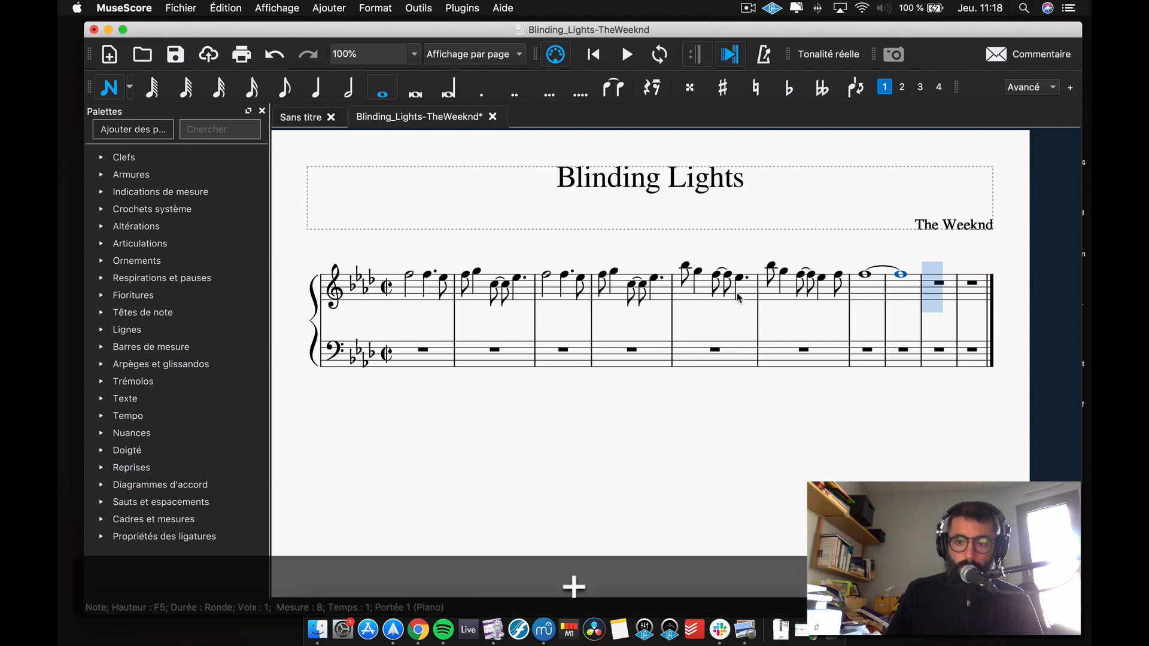
# Step: Tie the last eighth note F5 of measure 6 through the whole notes of measures 7 and 8, and leave note entry
pyautogui.press('Left')
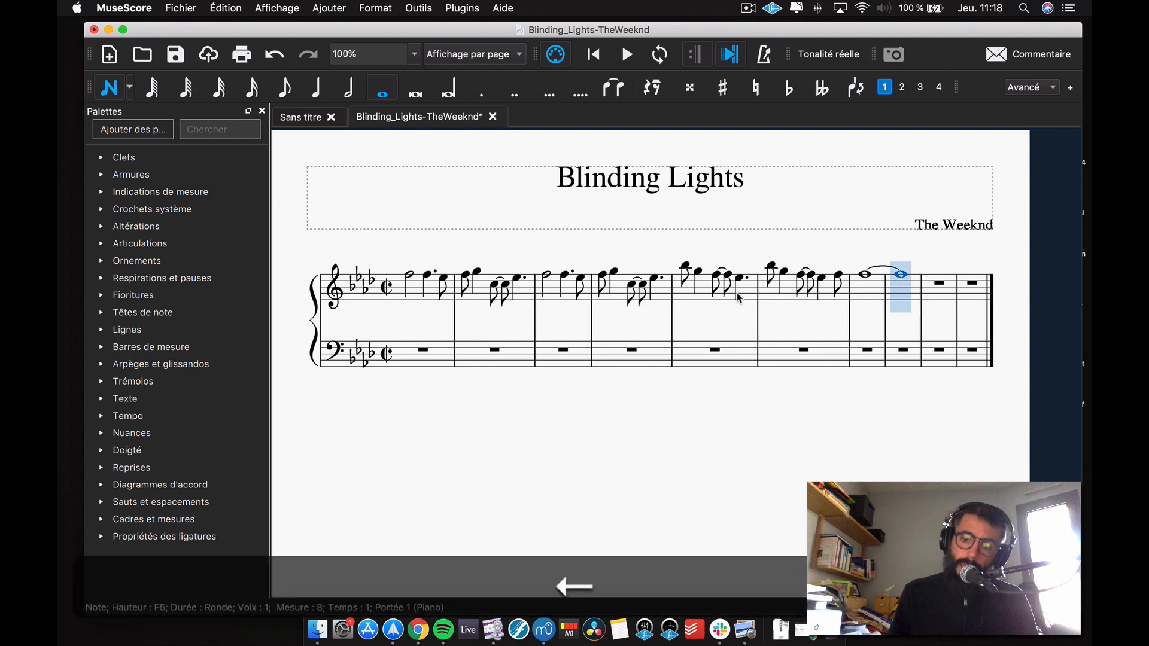
pyautogui.press('Left')
pyautogui.press('Left')
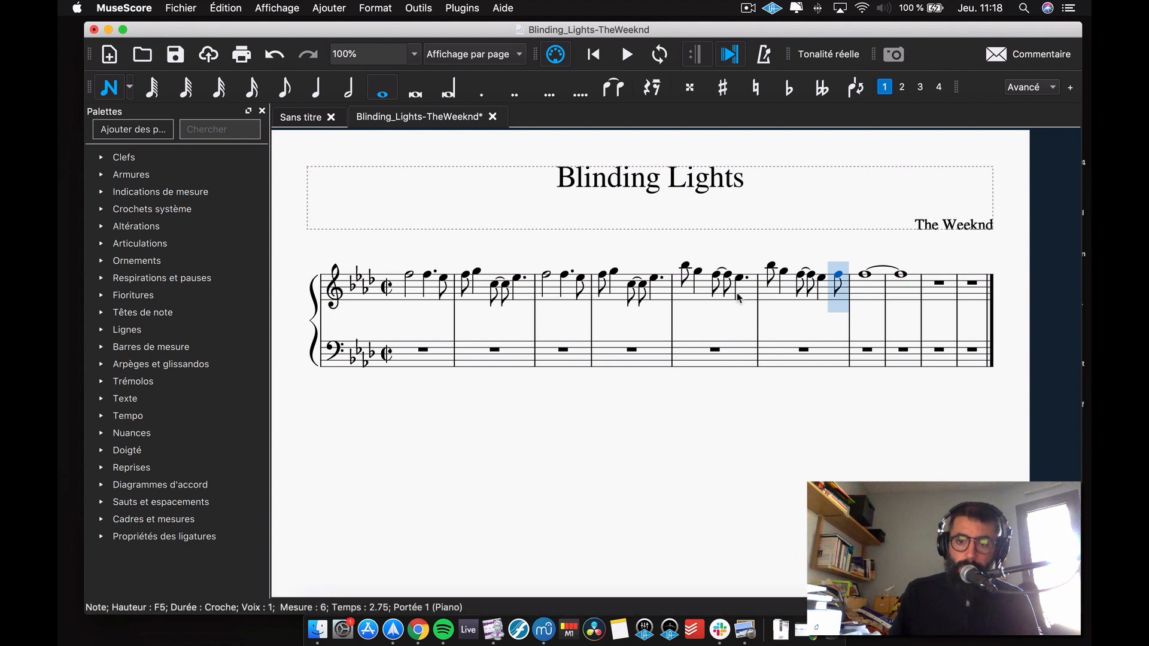
pyautogui.press('+')
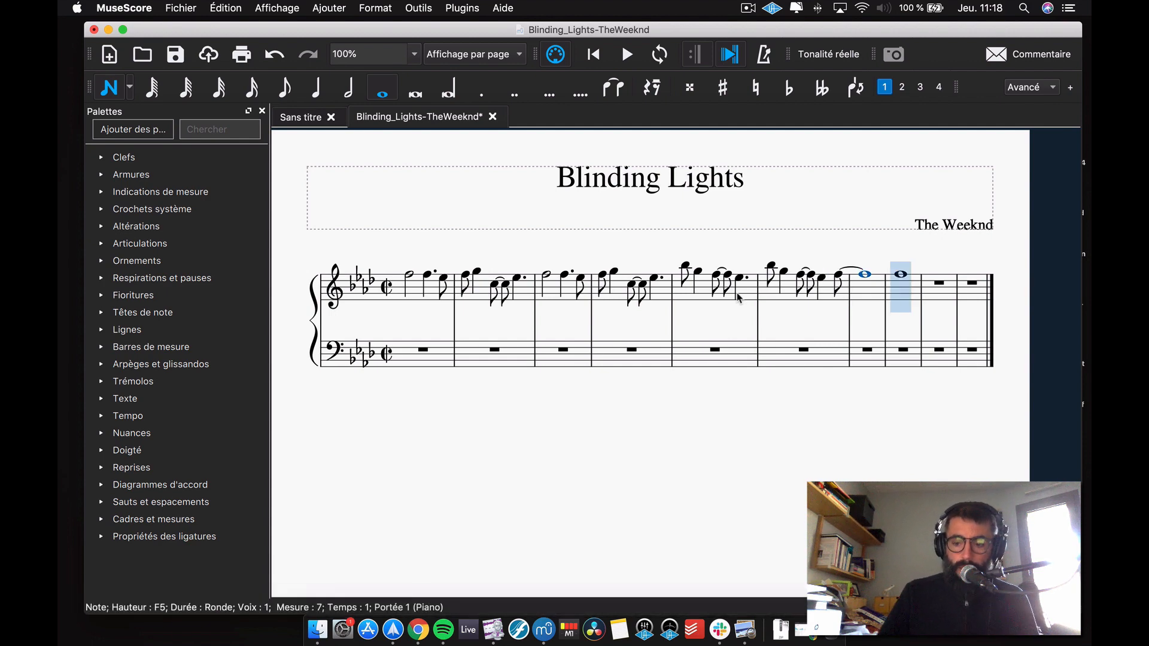
pyautogui.press('+')
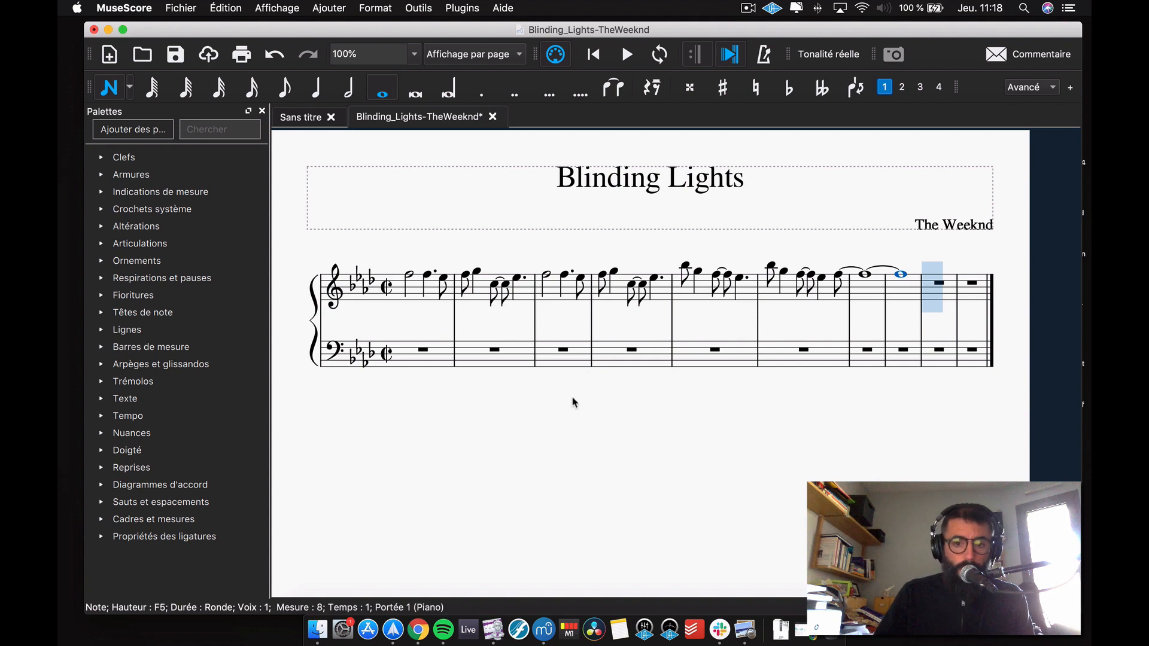
pyautogui.press('Escape')
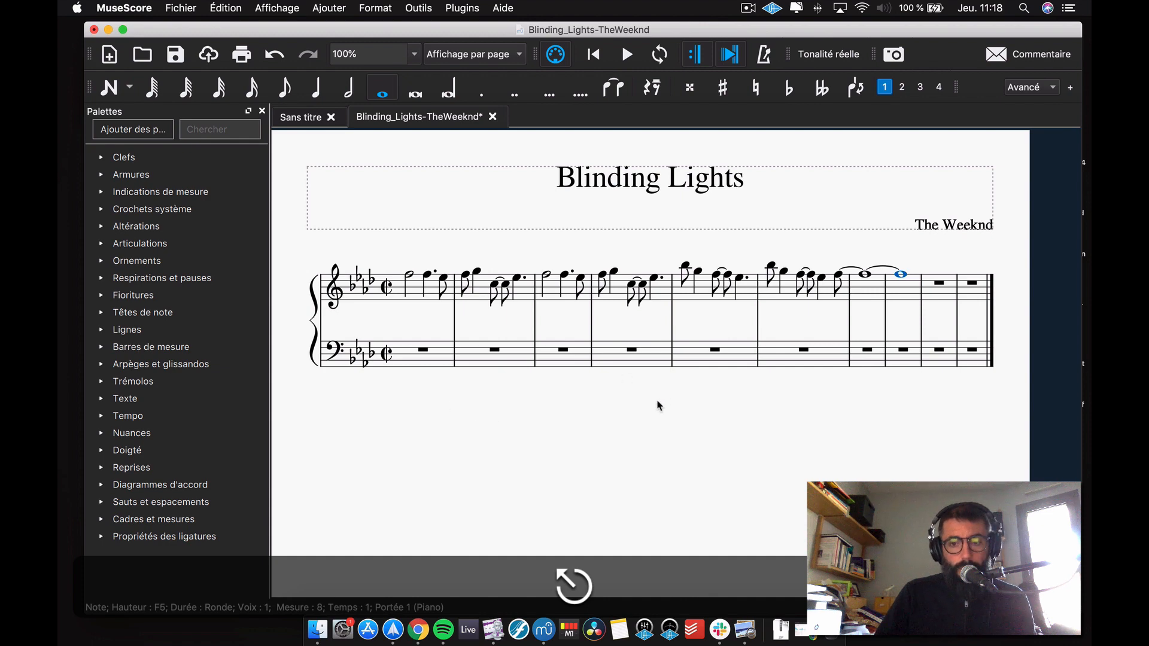
# Step: Enter tied whole notes in the bass staff: F3 across measures 1 and 2, and C3 across measures 3 and 4
pyautogui.click(423, 359)
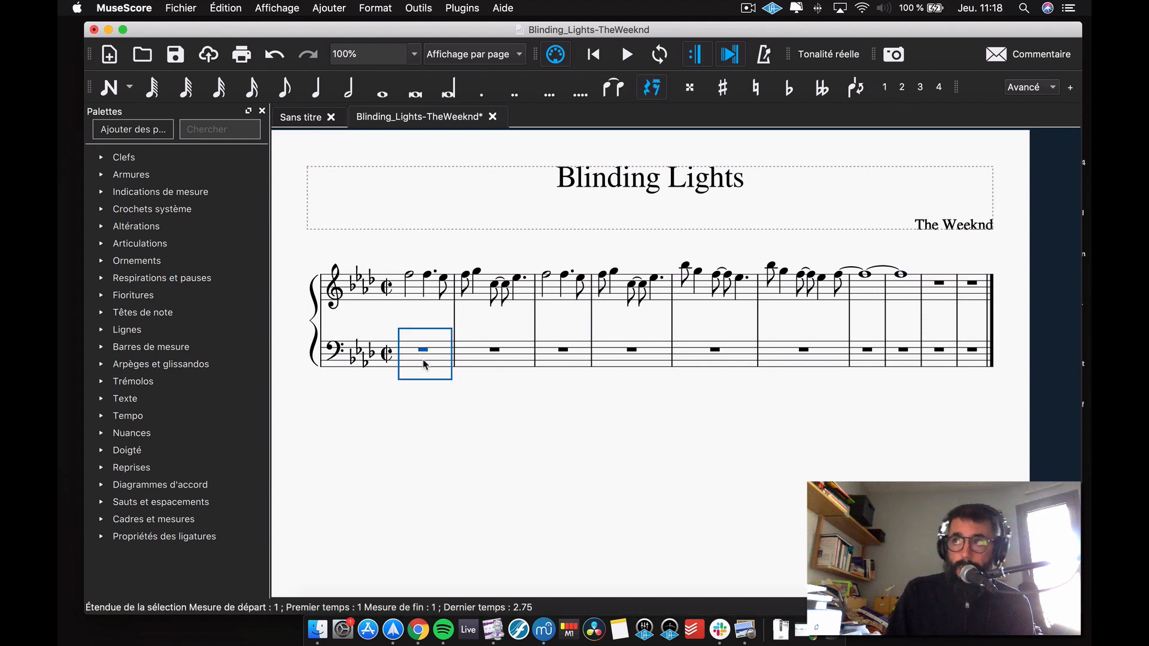
pyautogui.press('n')
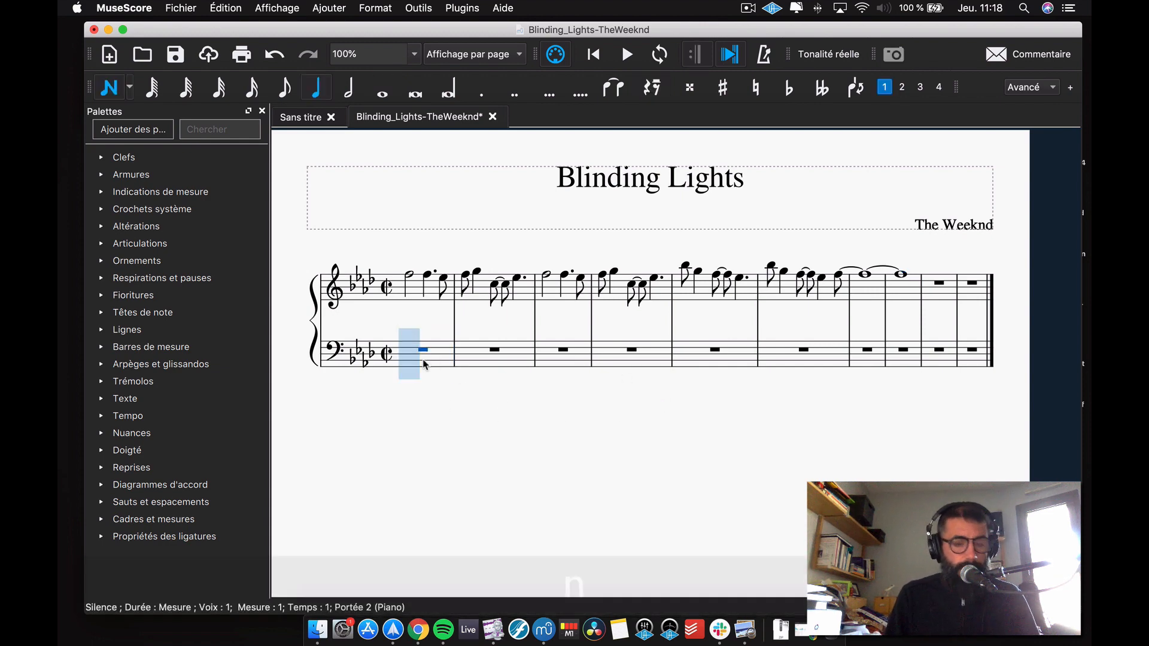
pyautogui.press('7')
pyautogui.press('f')
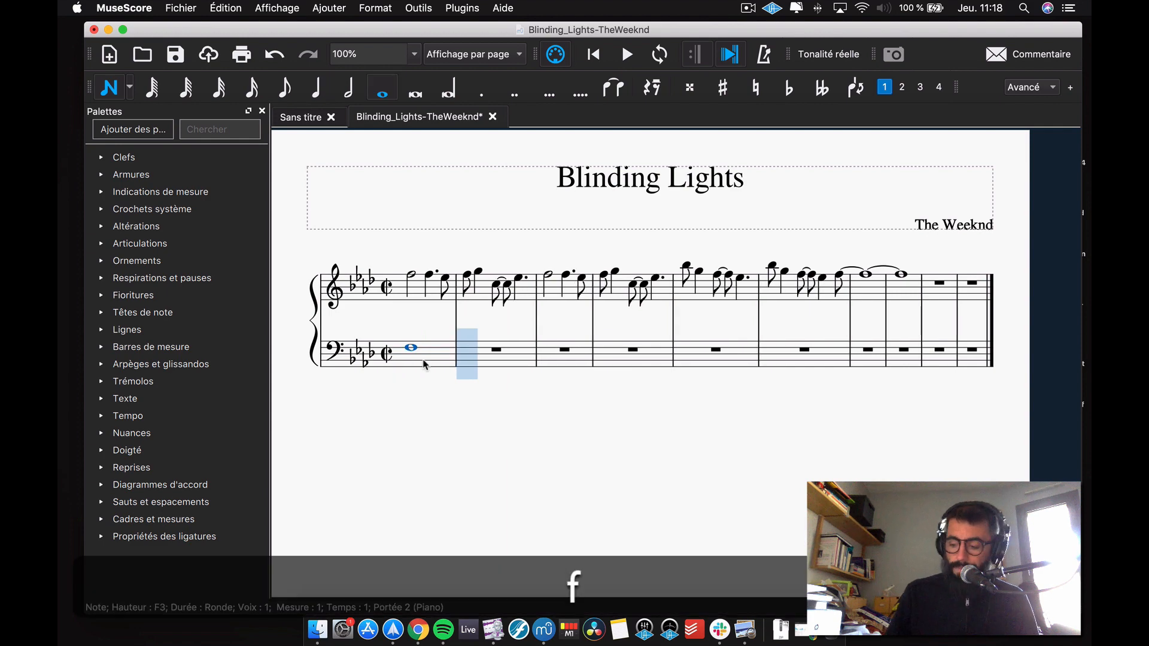
pyautogui.press('+')
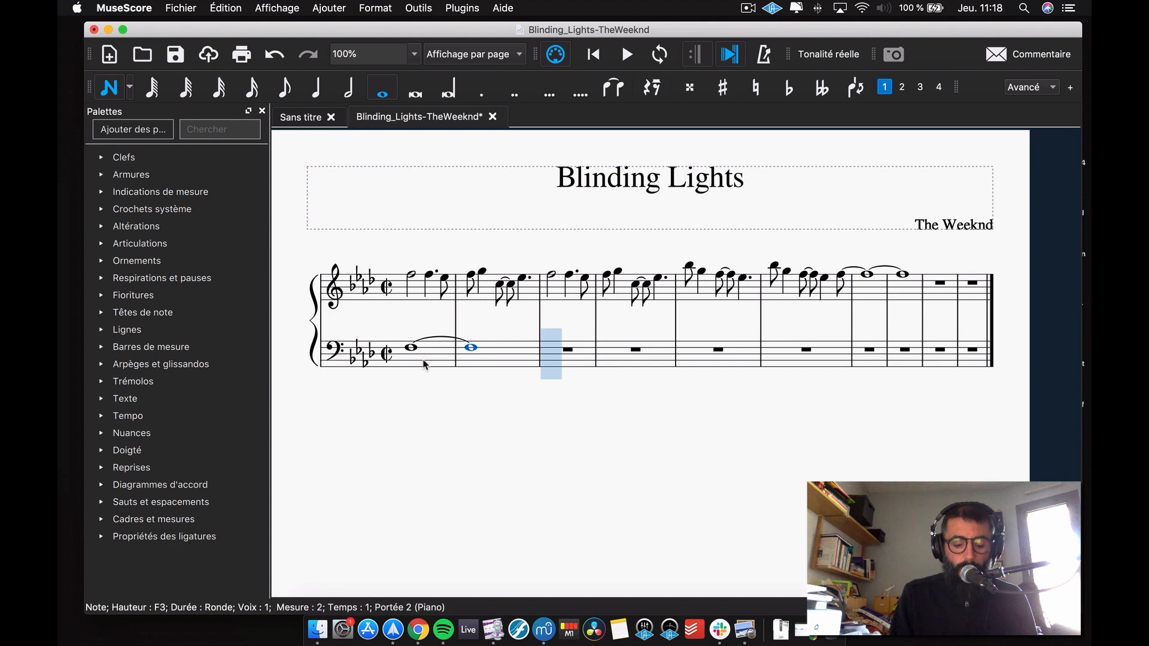
pyautogui.press('c')
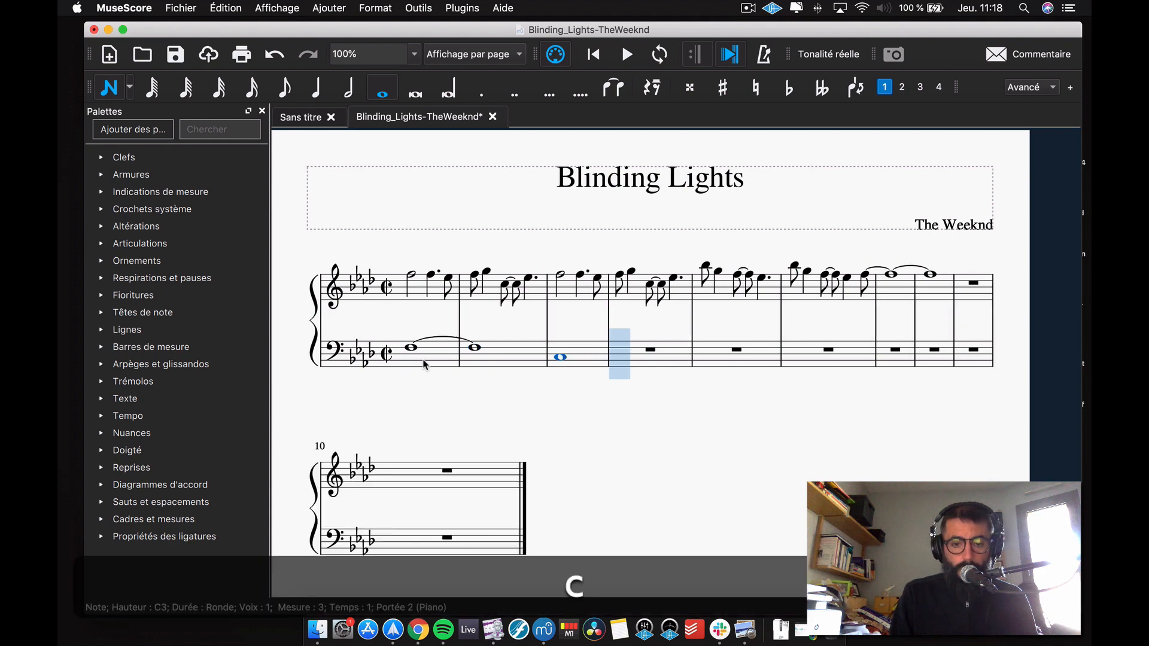
pyautogui.press('+')
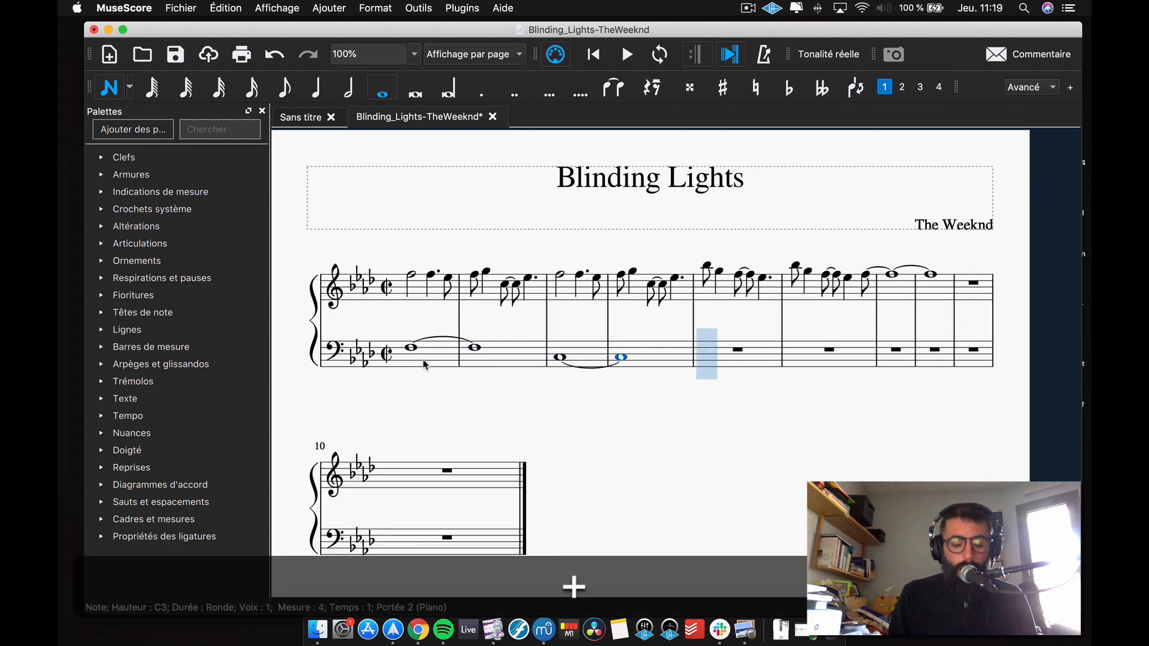
# Step: Continue the bass staff with tied whole notes Eb3 across measures 5 and 6, and Bb2 across measures 7 and 8
pyautogui.press('e')
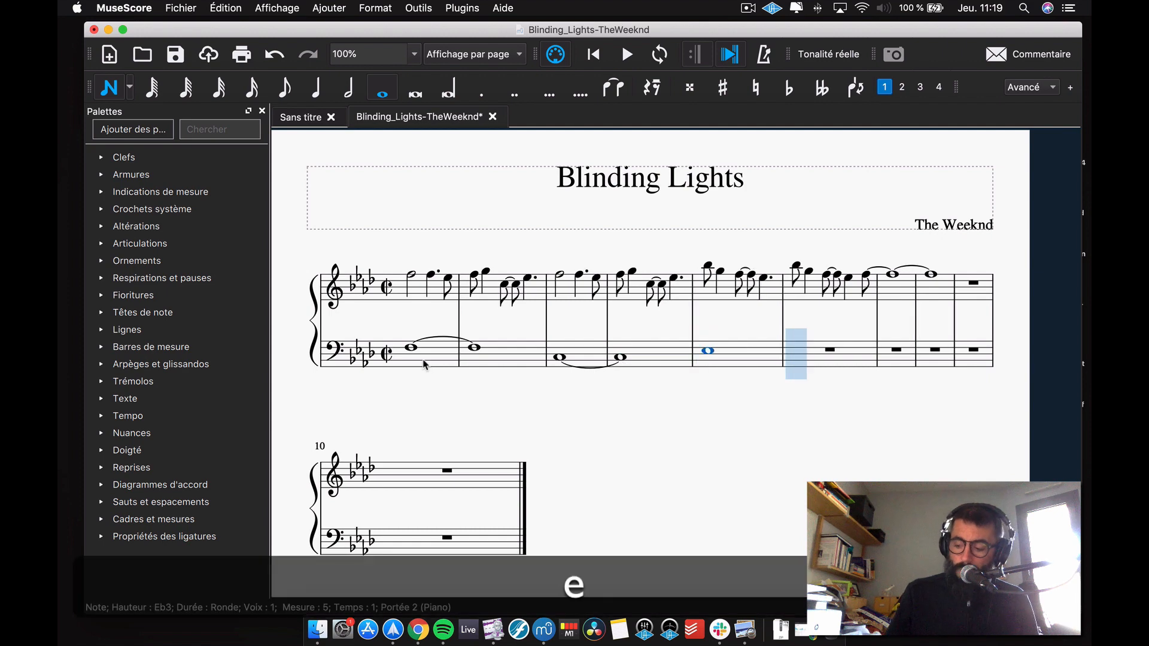
pyautogui.press('+')
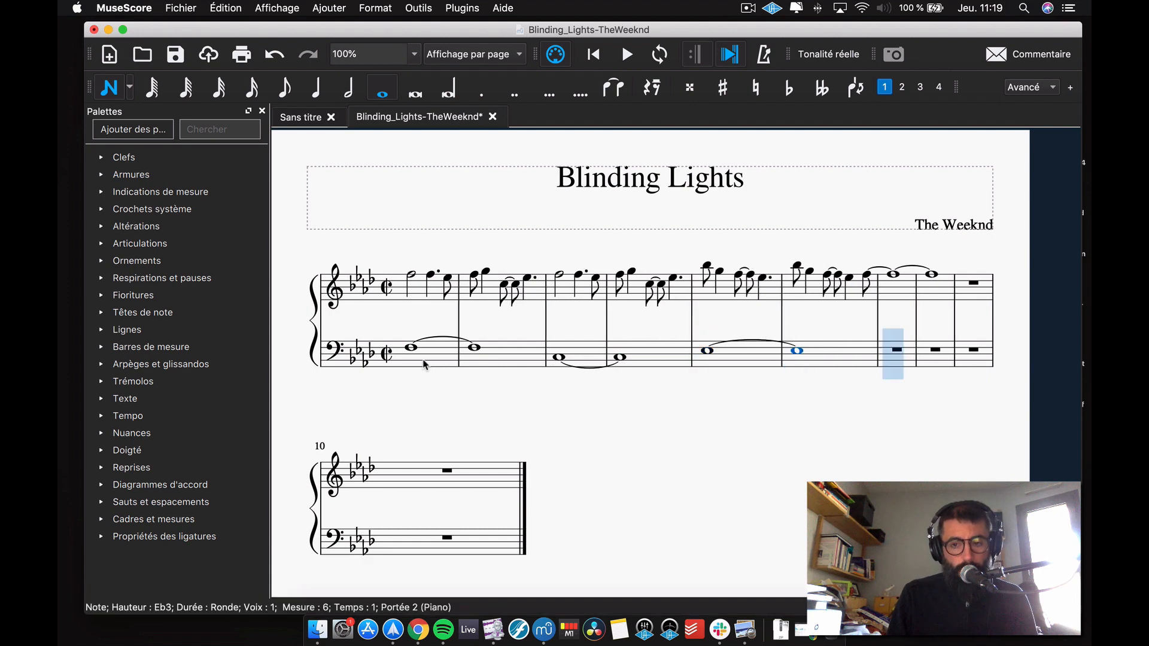
pyautogui.press('b')
pyautogui.press('+')
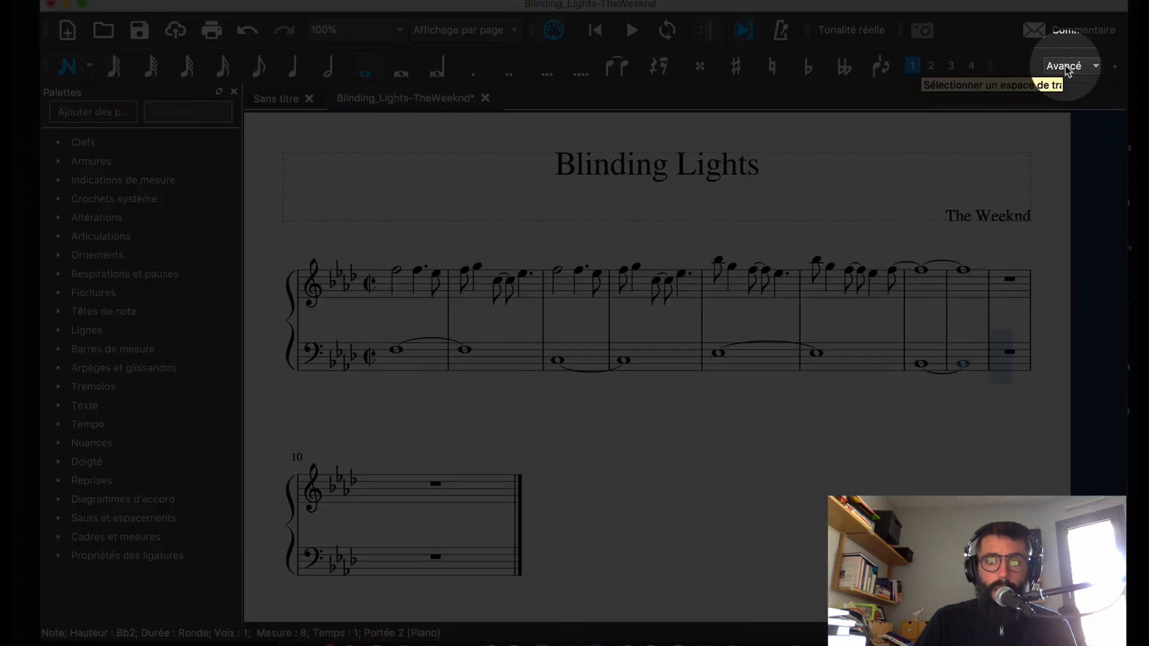
# Step: Switch the workspace to De base and back to Avancé
pyautogui.click(1083, 67)
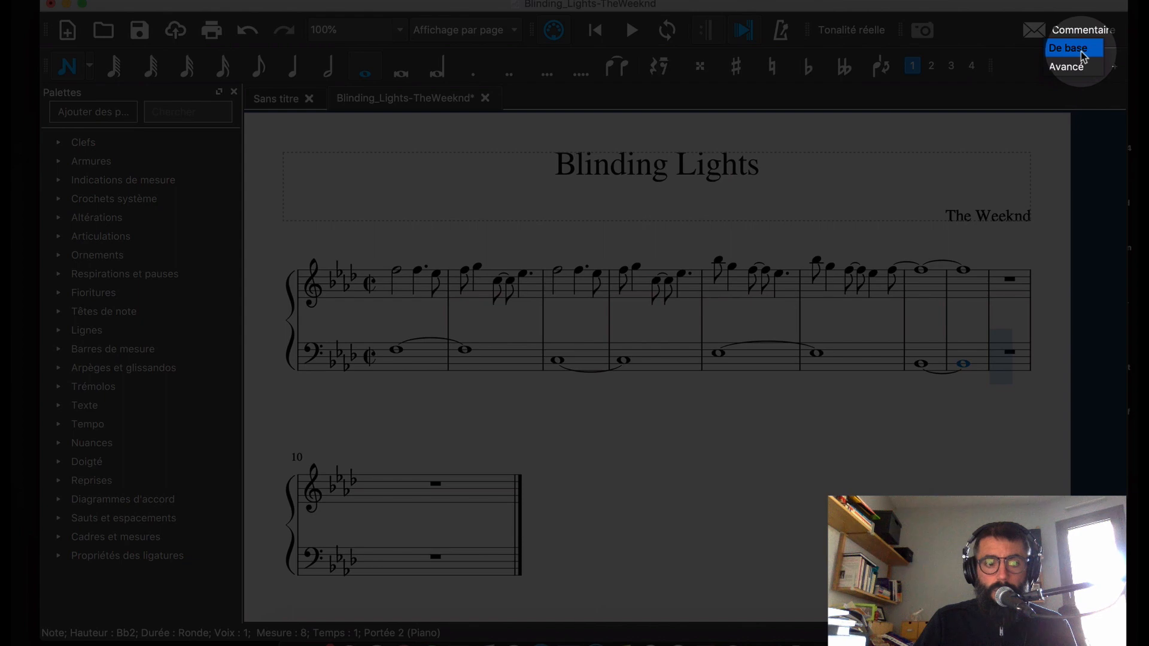
pyautogui.click(1068, 48)
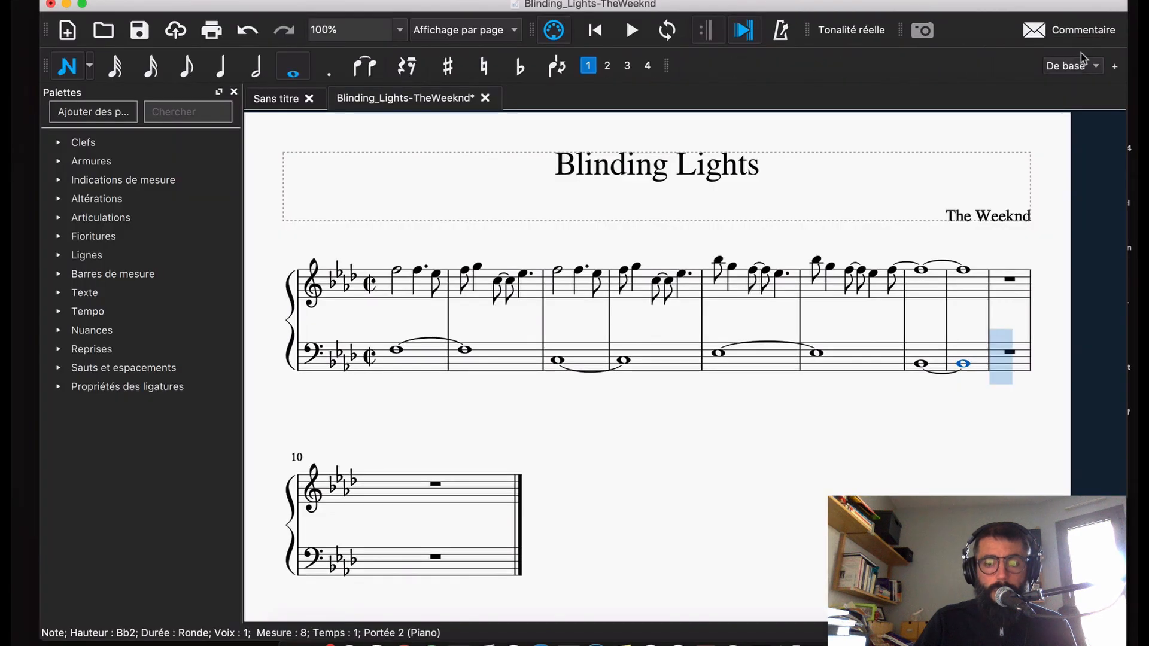
pyautogui.click(1085, 66)
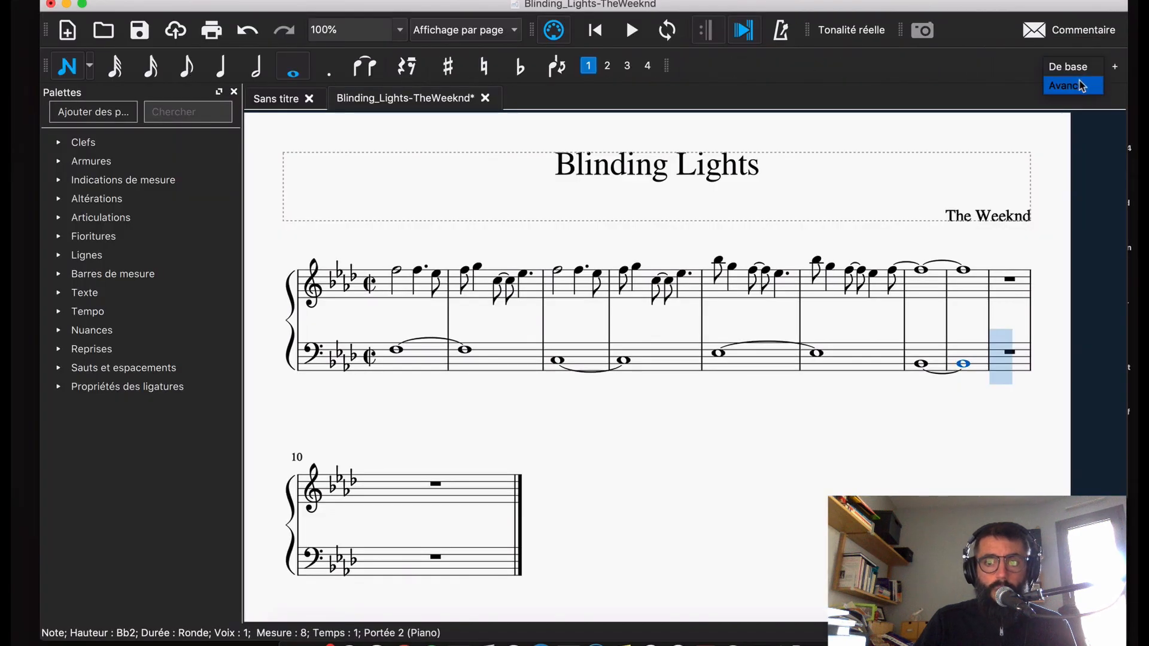
pyautogui.click(1080, 86)
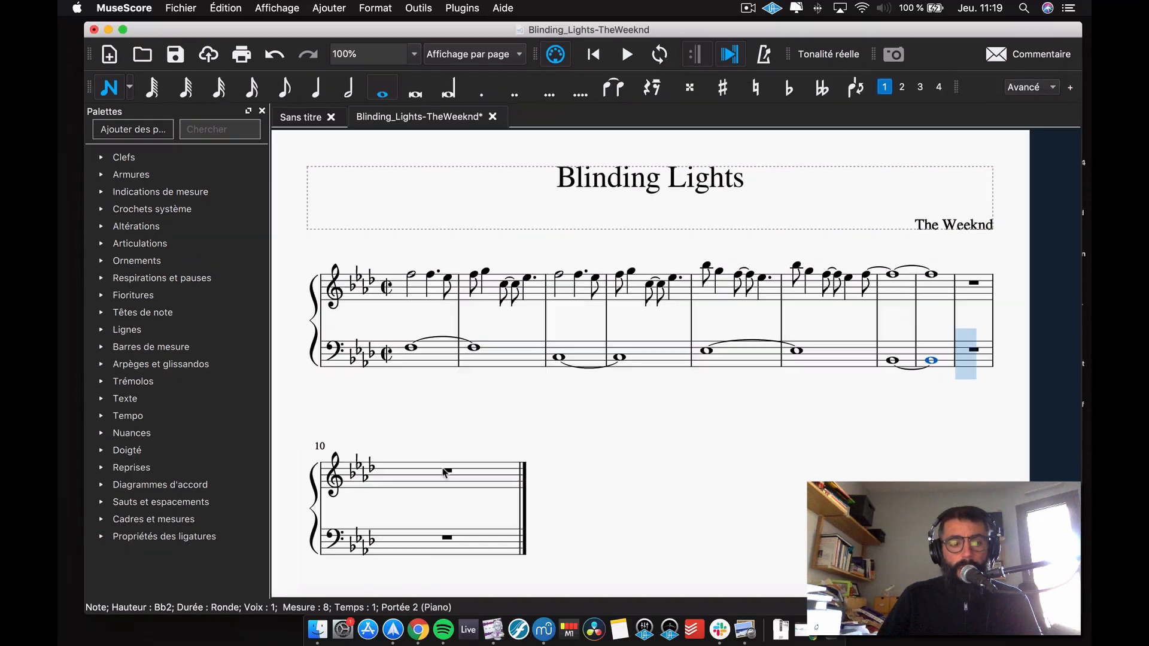
# Step: Leave note entry and add a half note = 80 tempo marking to the first treble note of measure 1
pyautogui.click(101, 417)
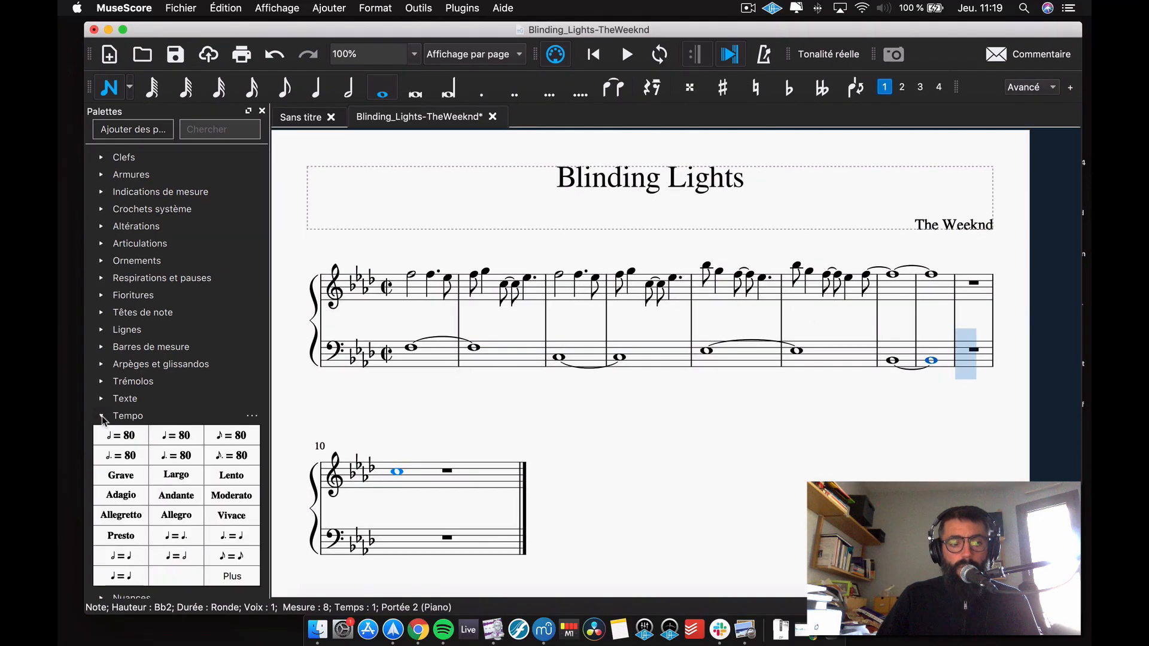
pyautogui.scroll(-3, 114, 419)
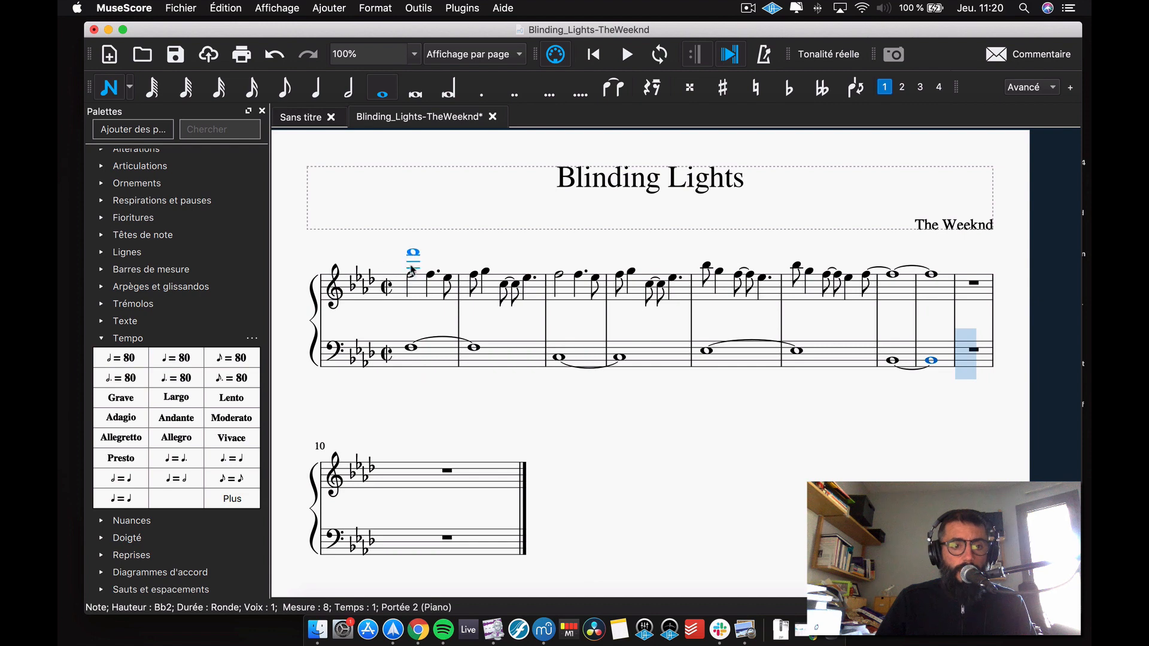
pyautogui.press('Escape')
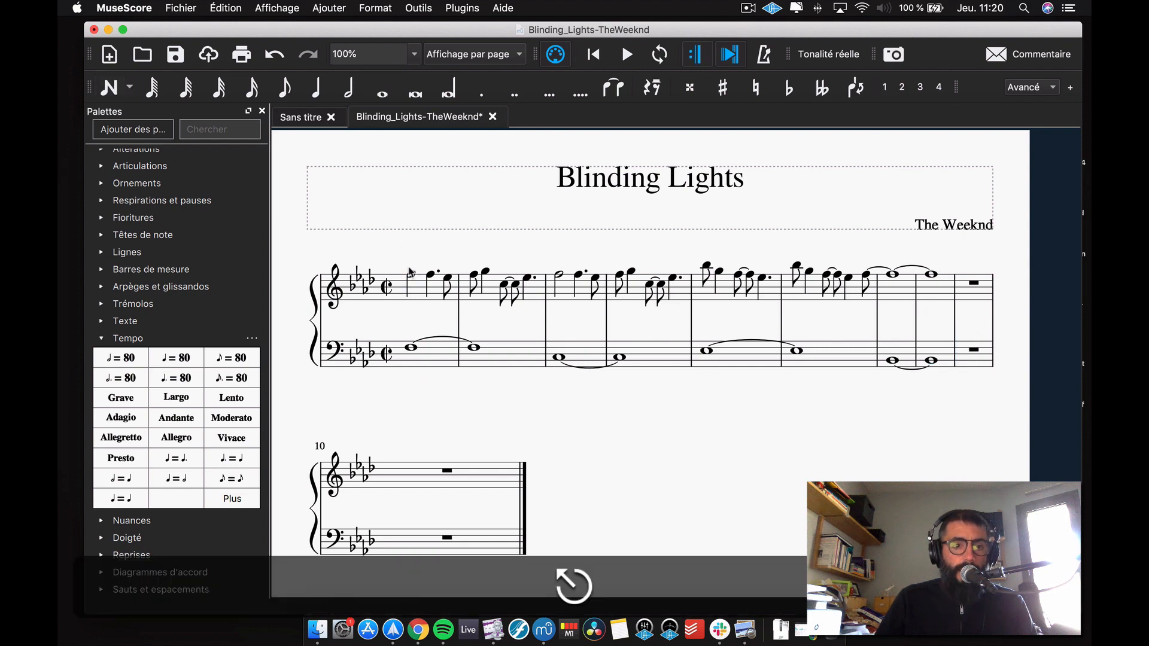
pyautogui.click(412, 275)
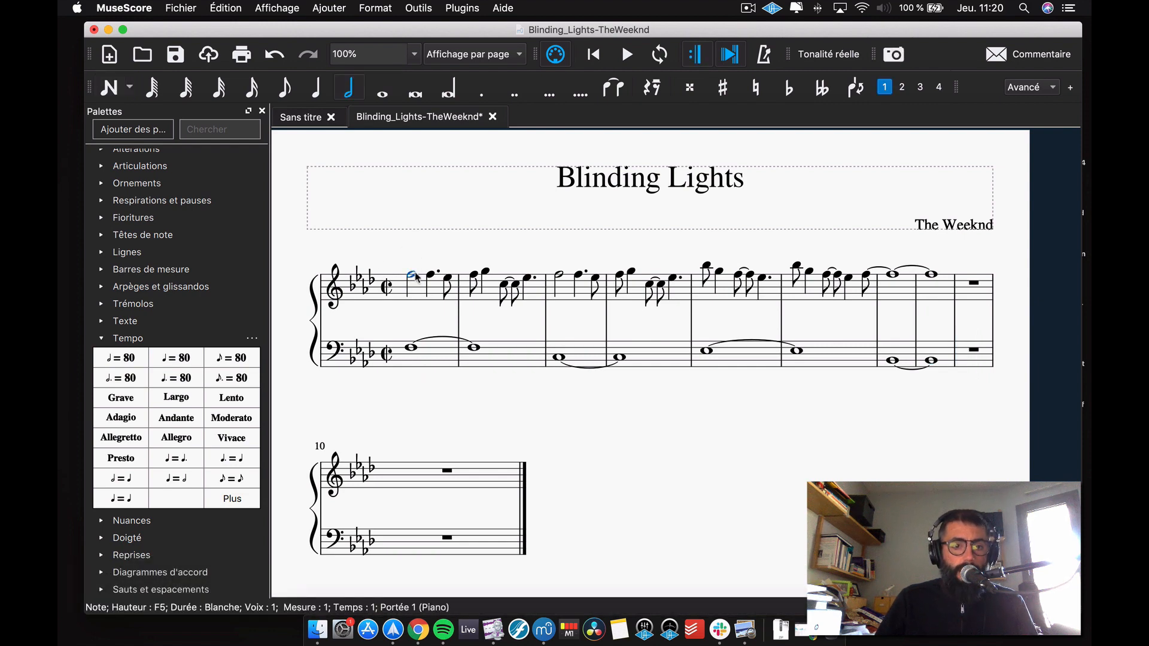
pyautogui.click(122, 361)
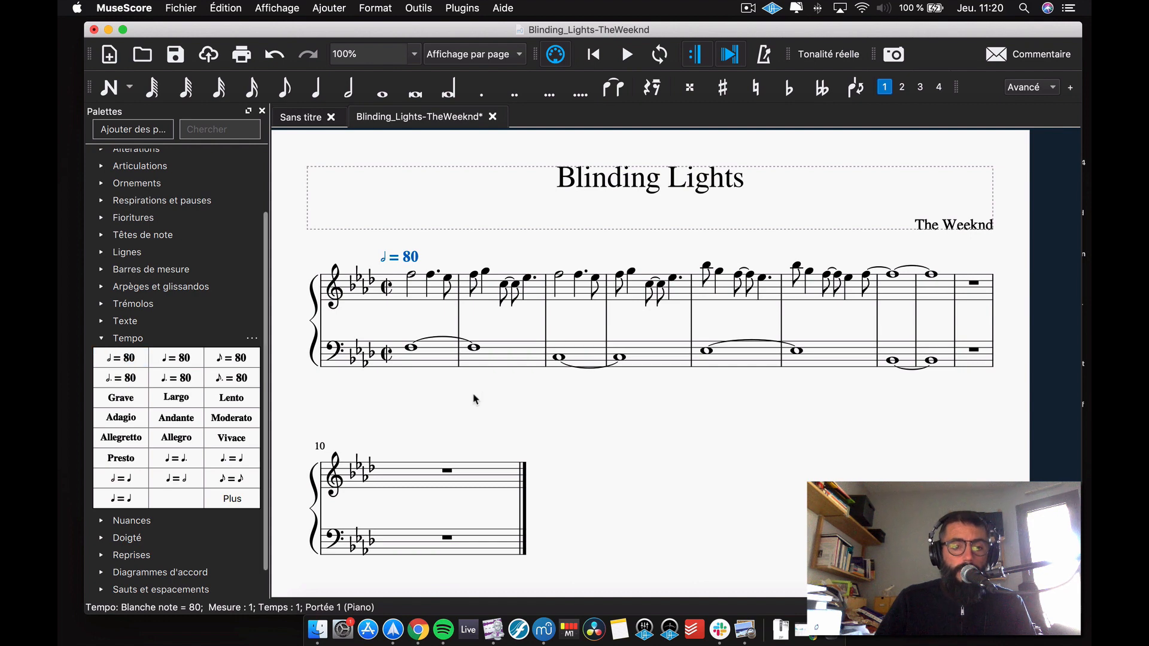
# Step: Set the tempo marking to half note = 84 and move it slightly up and left above measure 1
pyautogui.doubleClick(410, 257)
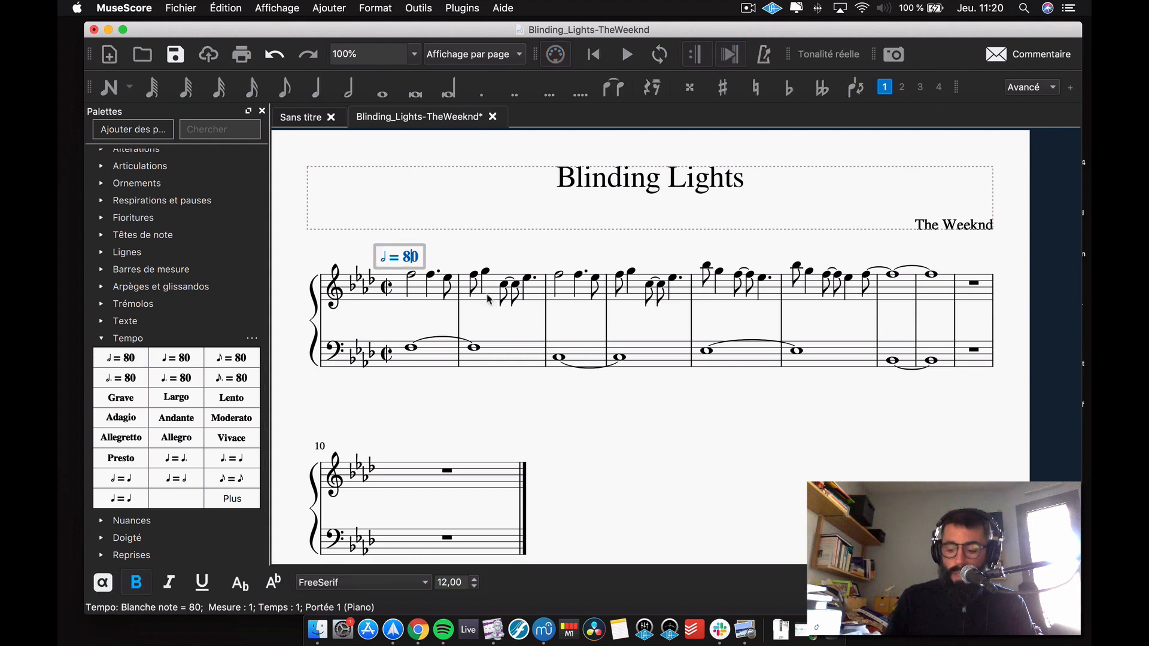
pyautogui.press('Right')
pyautogui.press('BackSpace')
pyautogui.write('4')
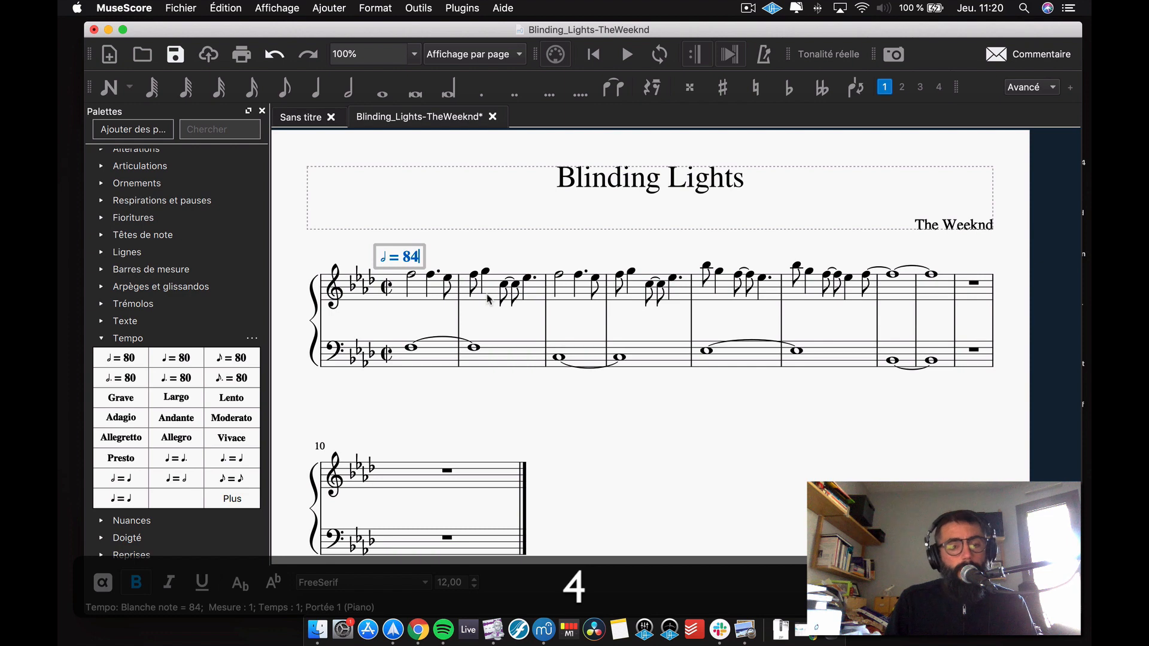
pyautogui.press('Escape')
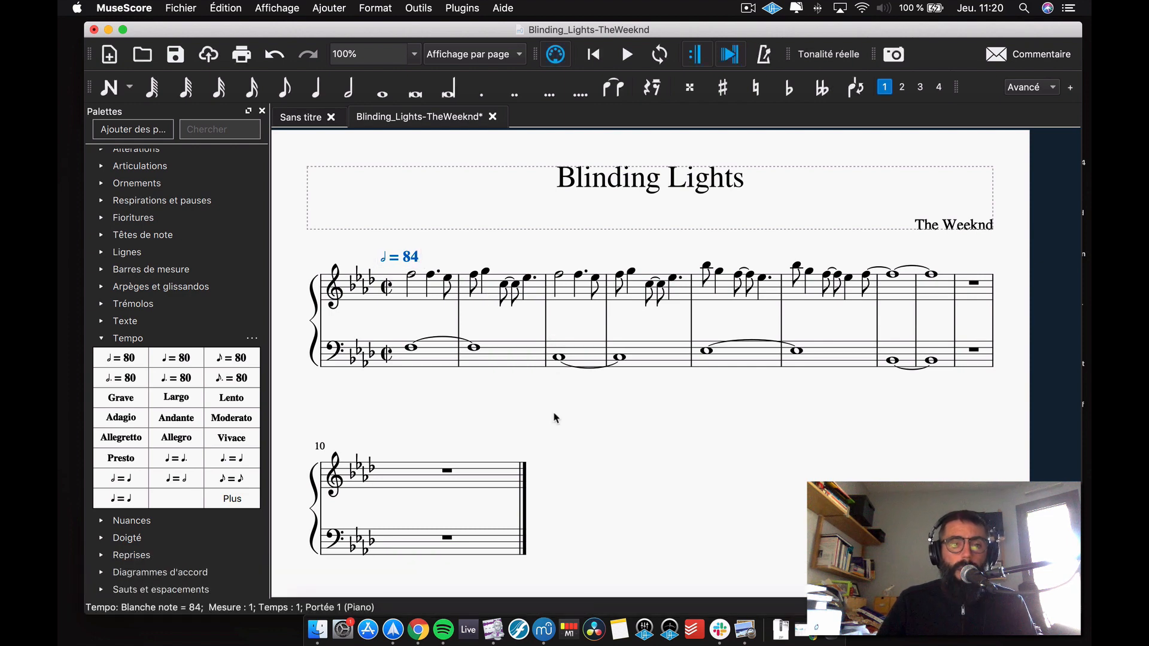
pyautogui.moveTo(406, 267); pyautogui.dragTo(393, 262)
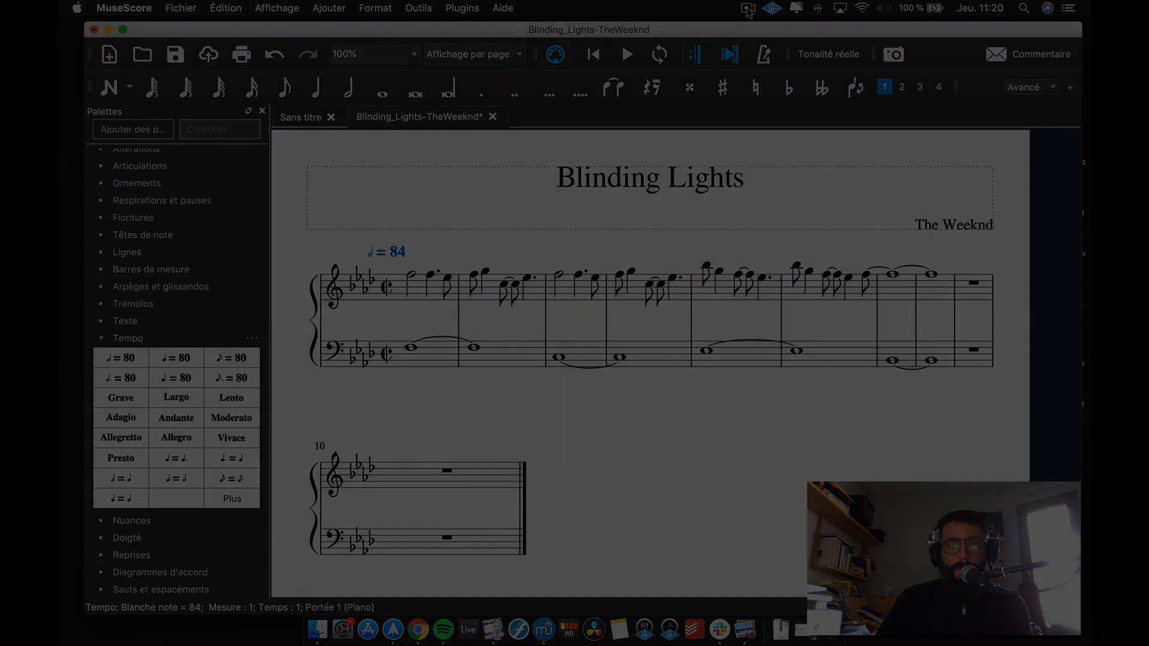
pyautogui.click(748, 9)
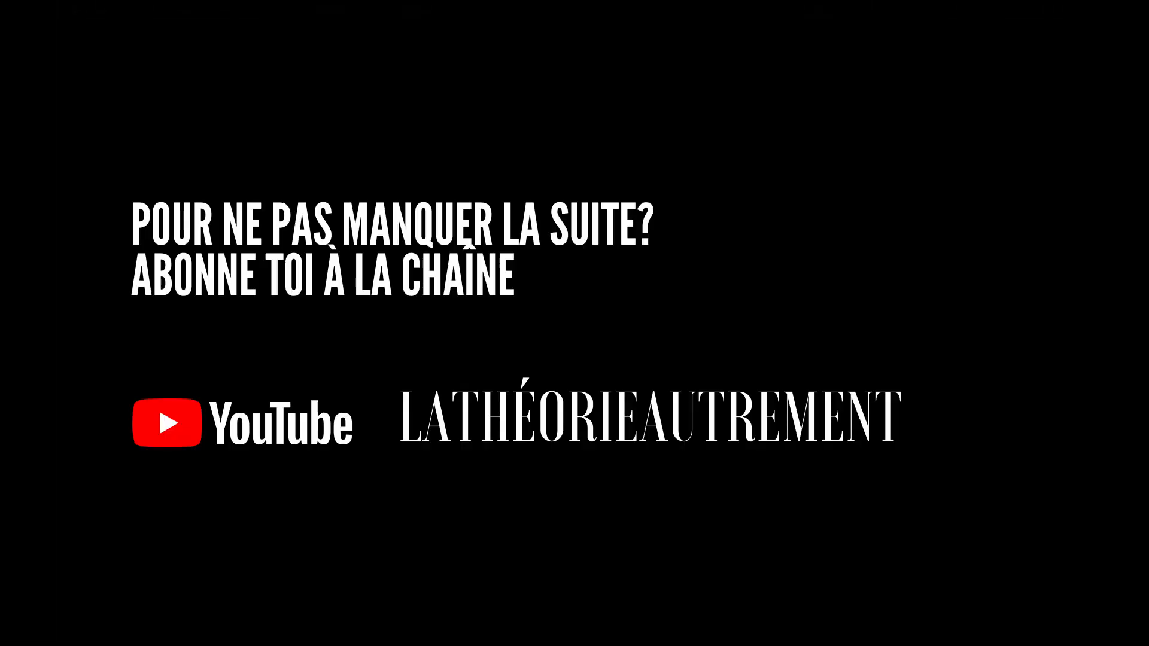